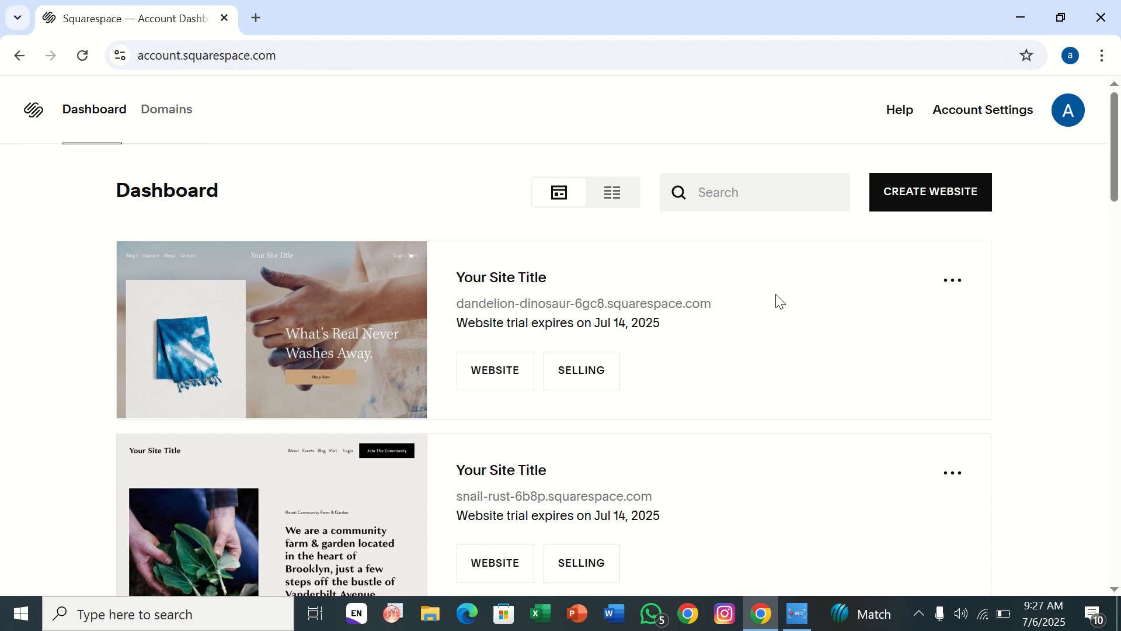
Start creating a new website from the dashboard and set its site topic to Design.
mouse_move(325, 488)
left_click(903, 201)
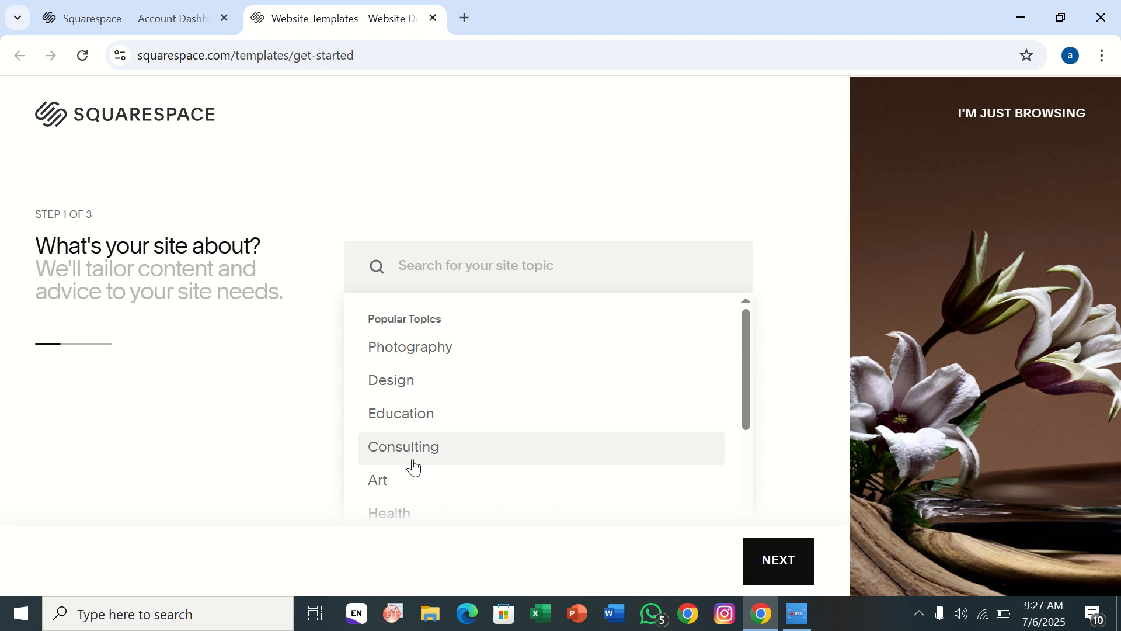
scroll(411, 465, "down", 4)
scroll(413, 466, "up", 5)
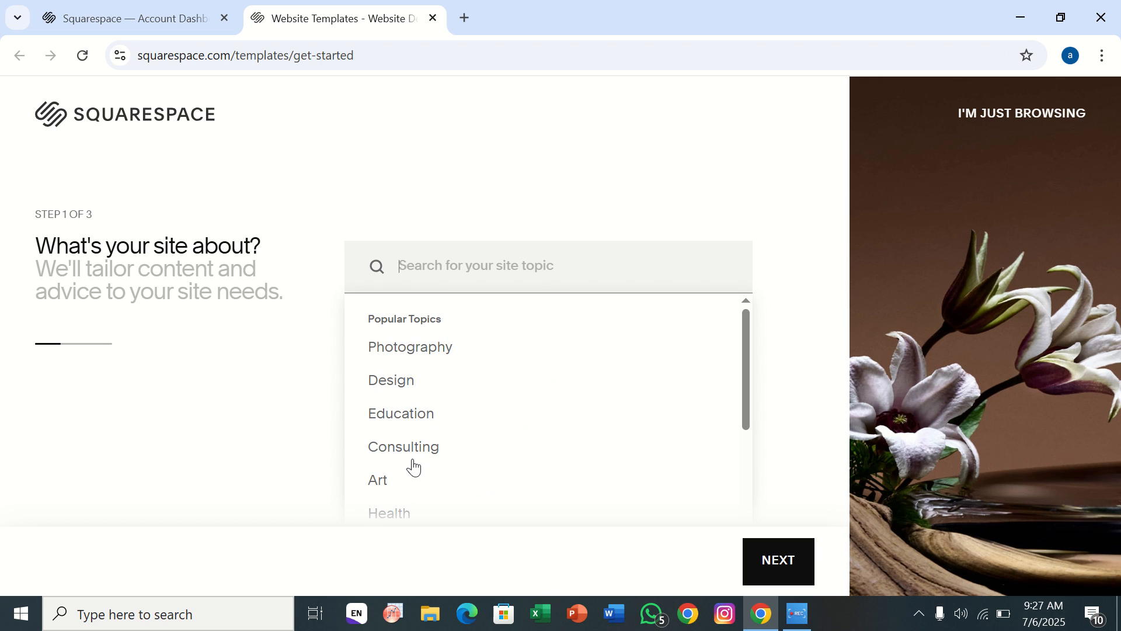
left_click(415, 383)
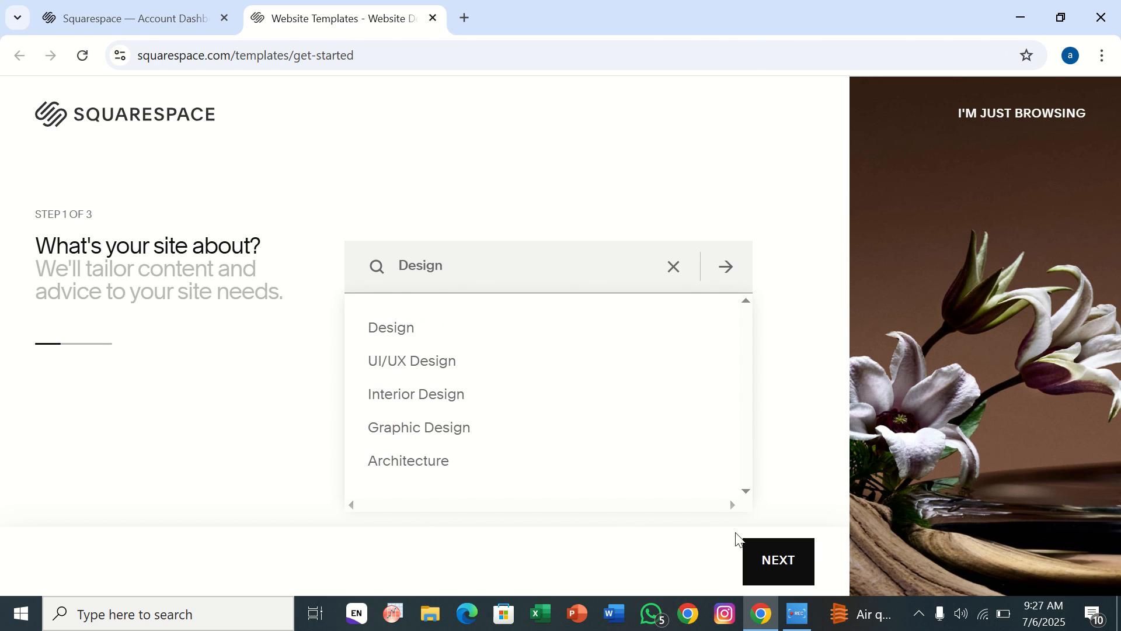
left_click(769, 560)
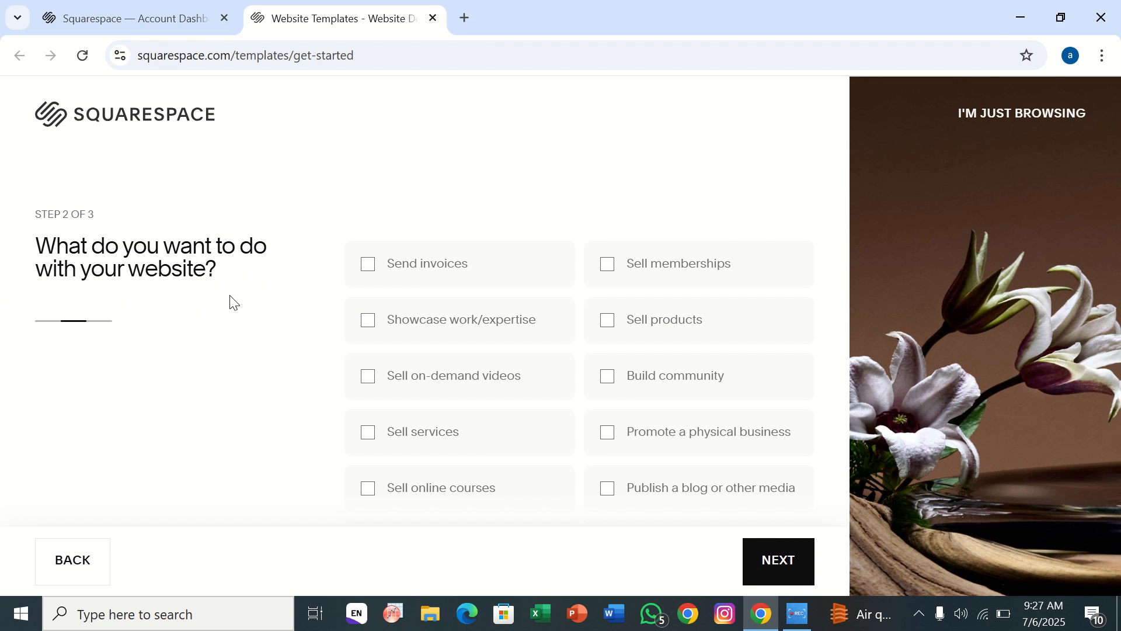
Choose Showcase work/expertise, Build community, Publish a blog or other media, and Sell online courses as the website's goals and continue.
left_click(367, 328)
left_click(611, 385)
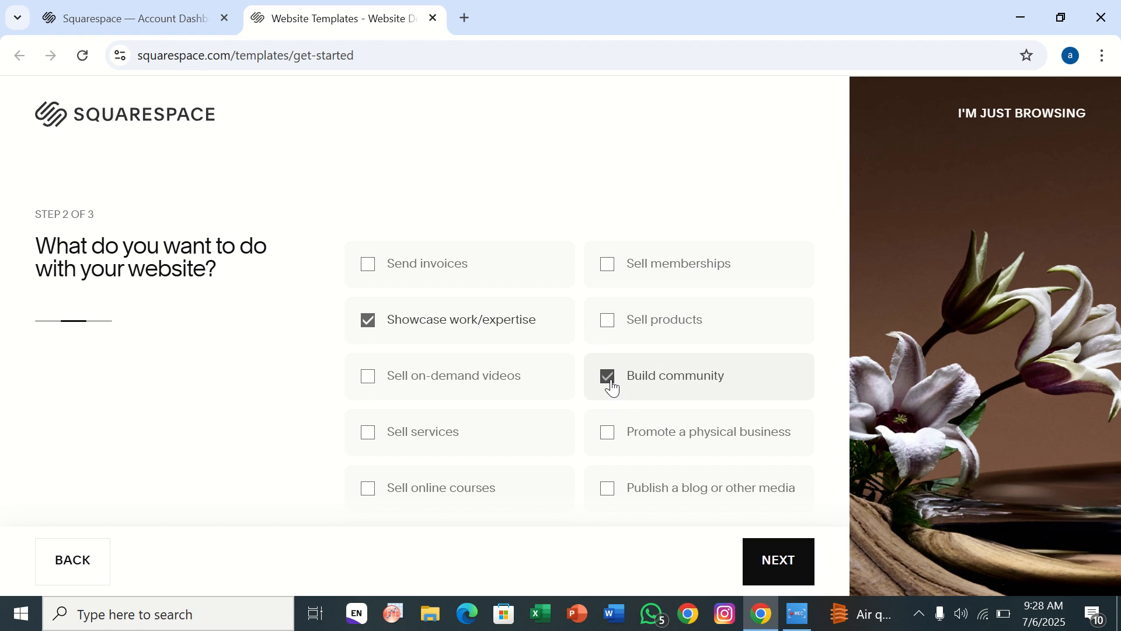
left_click(615, 499)
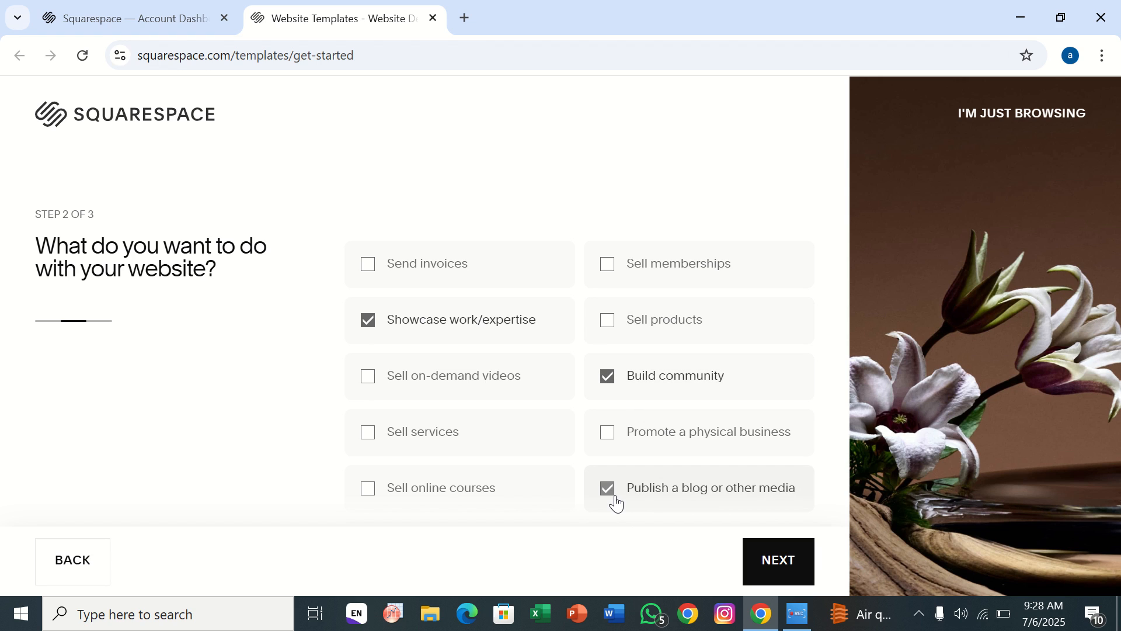
left_click(392, 494)
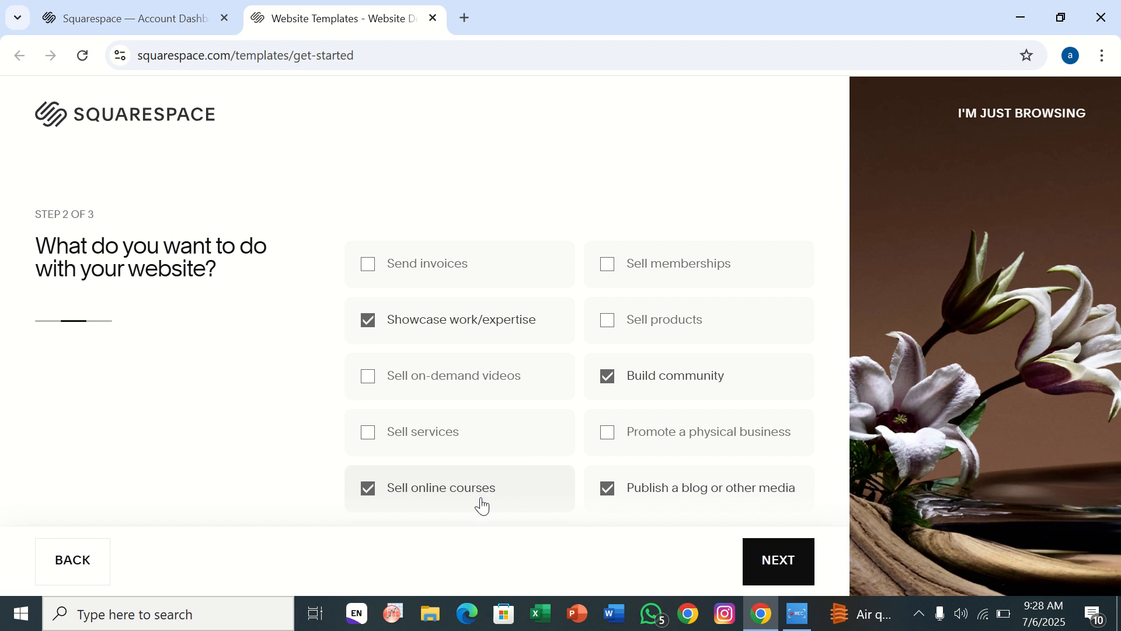
left_click(772, 569)
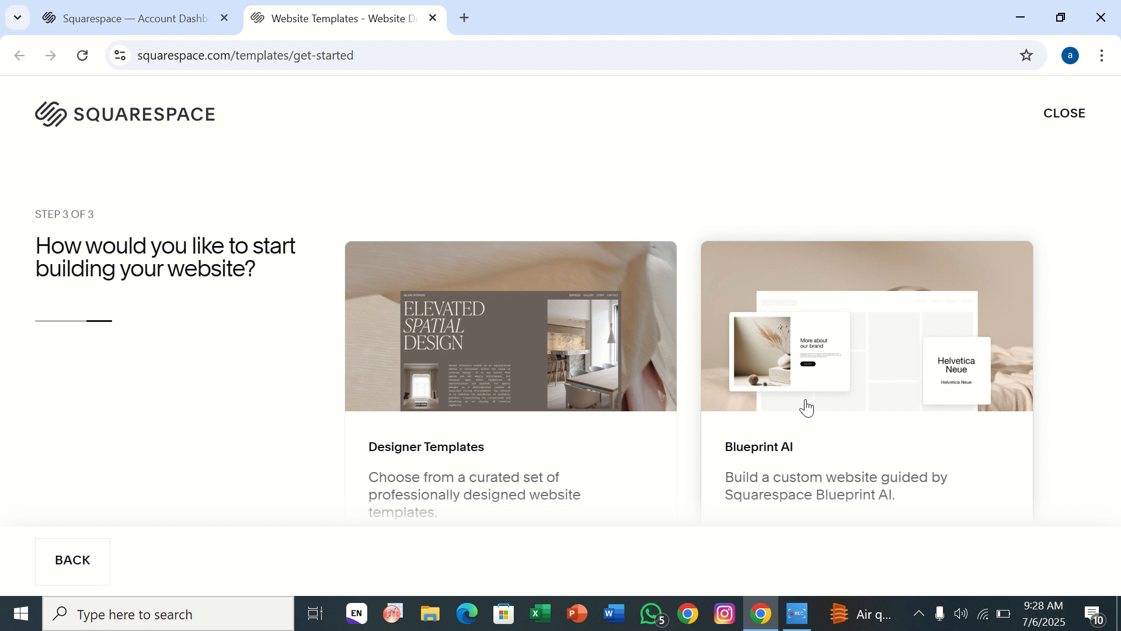
Browse the Designer Templates and start the new site with the Reflect design from the Portfolio templates.
left_click(513, 427)
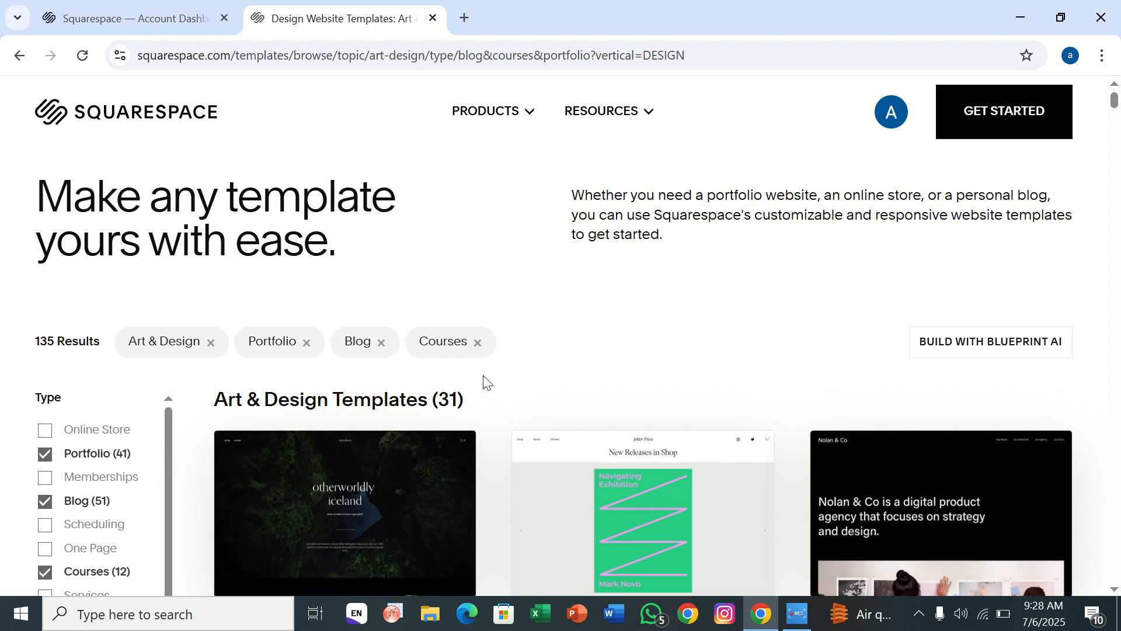
scroll(533, 331, "down", 4)
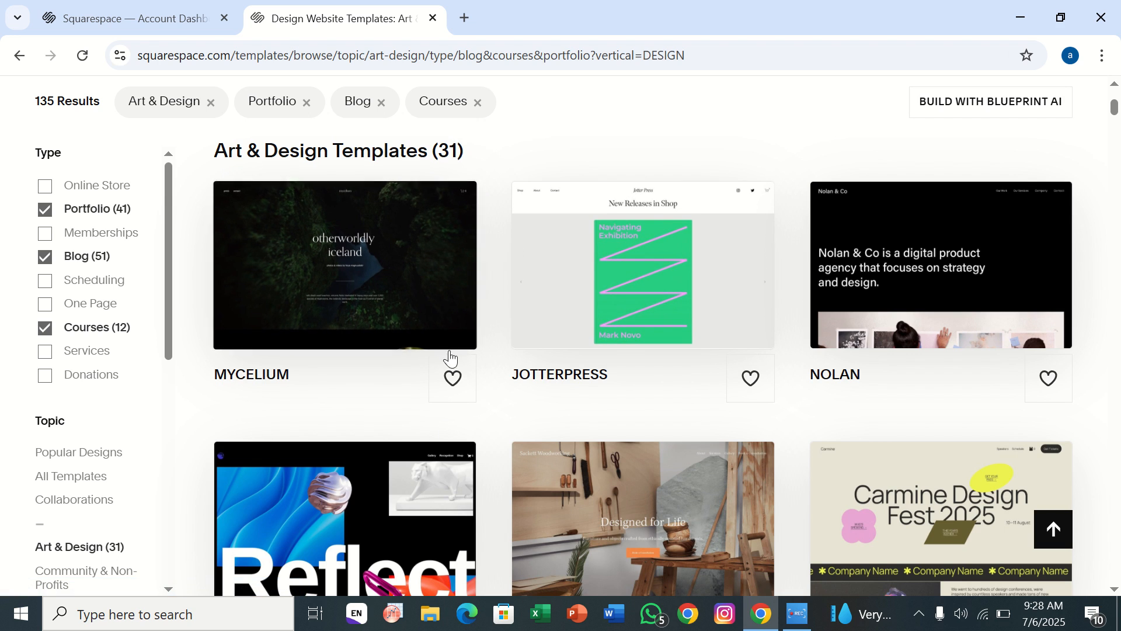
scroll(442, 461, "down", 7)
scroll(442, 461, "down", 20)
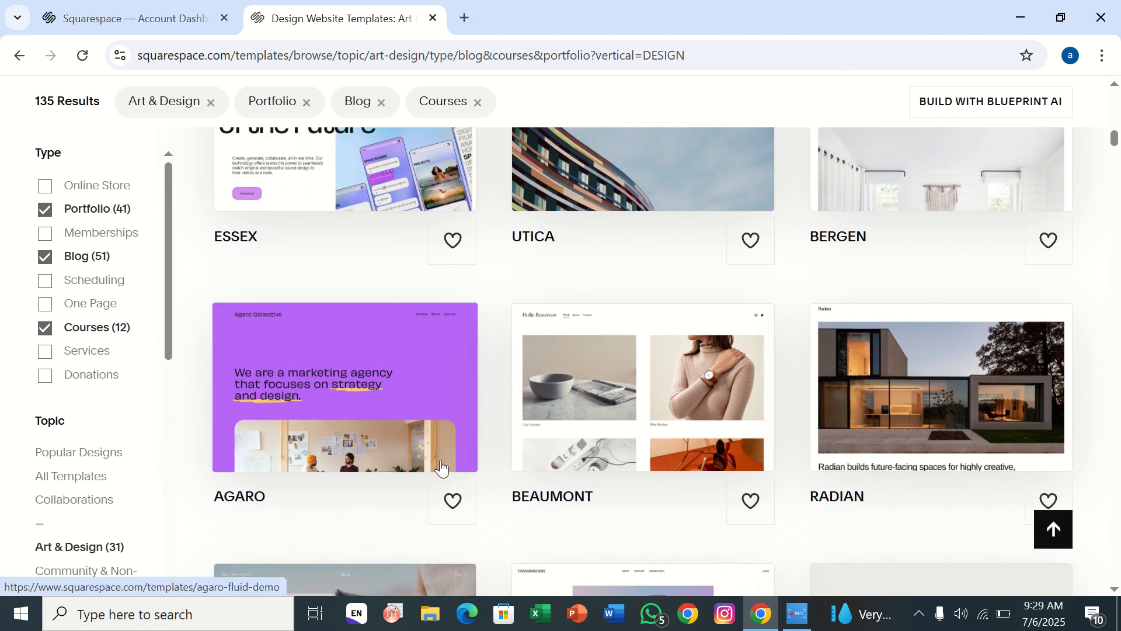
scroll(442, 467, "down", 20)
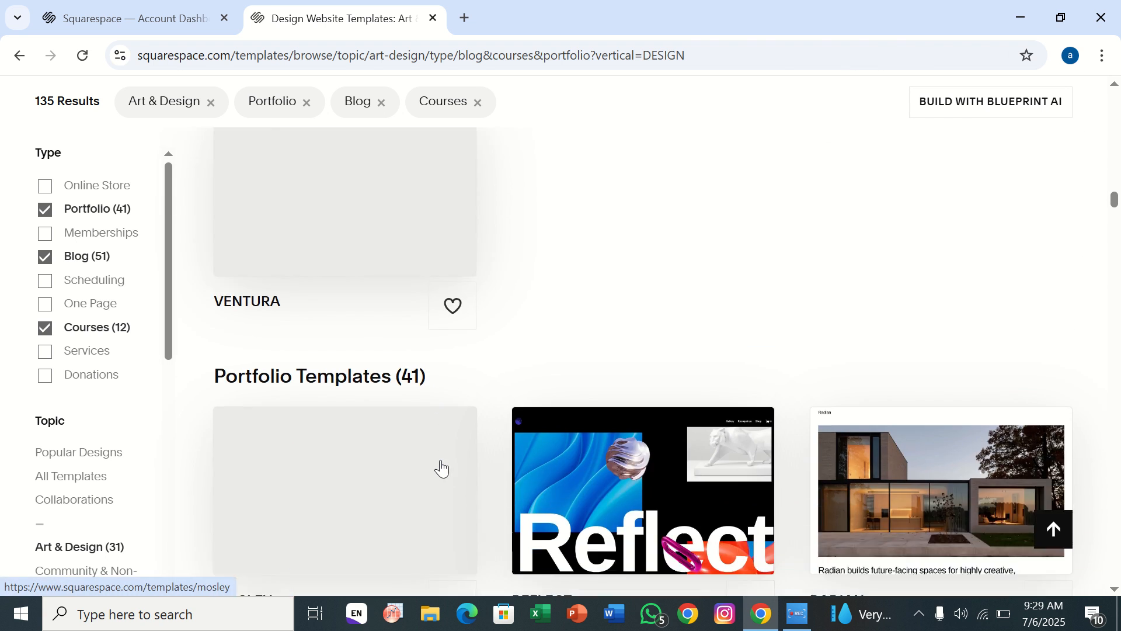
scroll(442, 467, "up", 10)
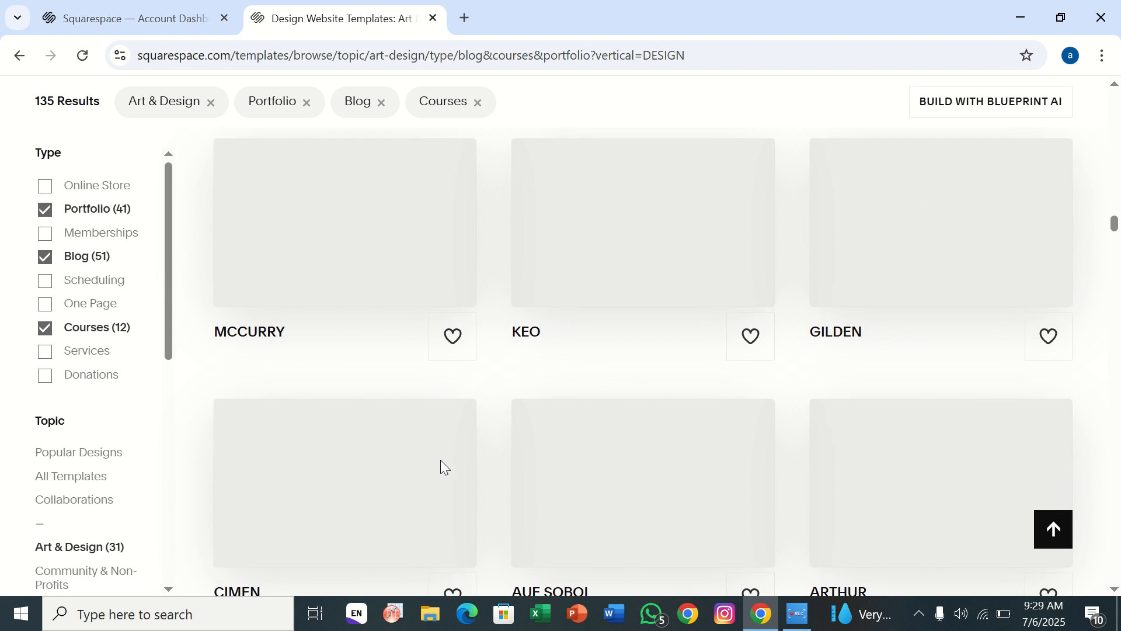
scroll(441, 465, "up", 4)
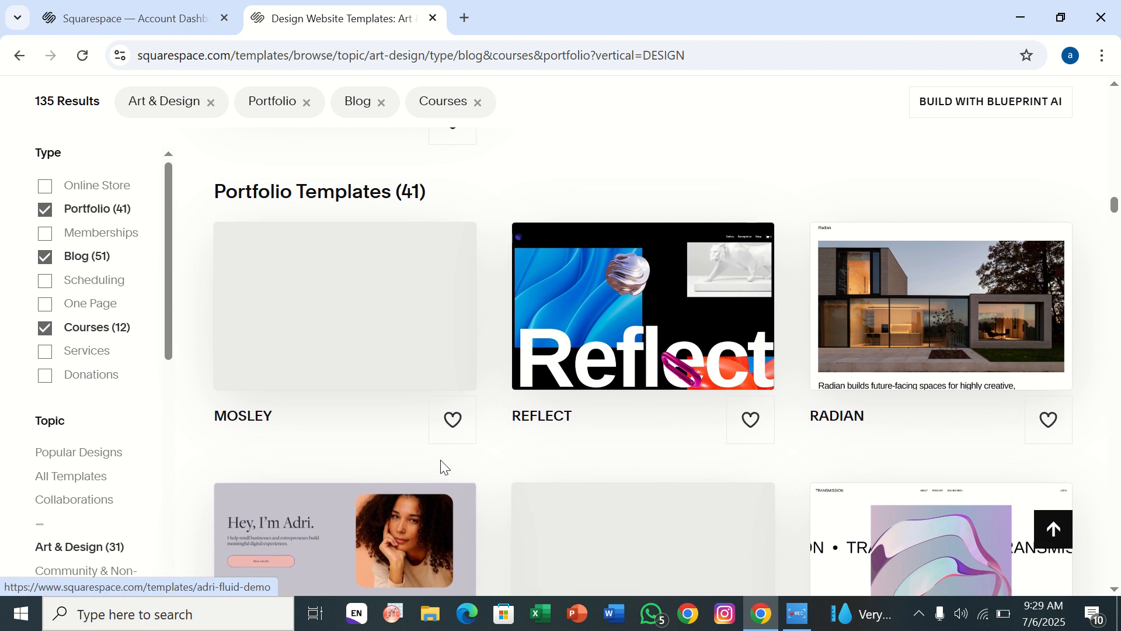
left_click(623, 296)
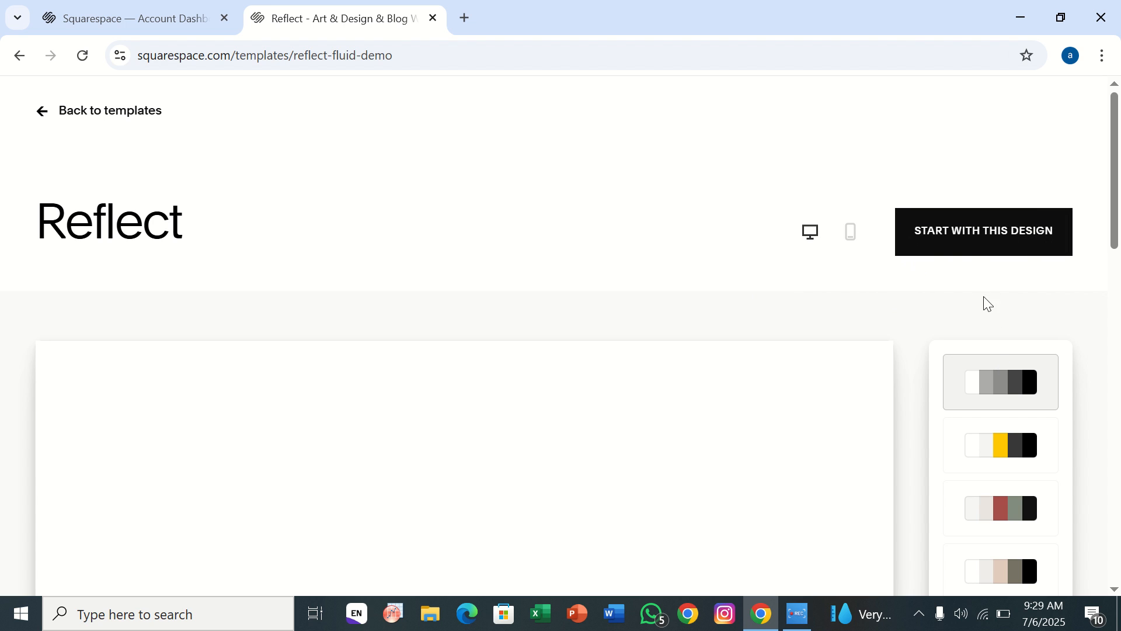
left_click(965, 234)
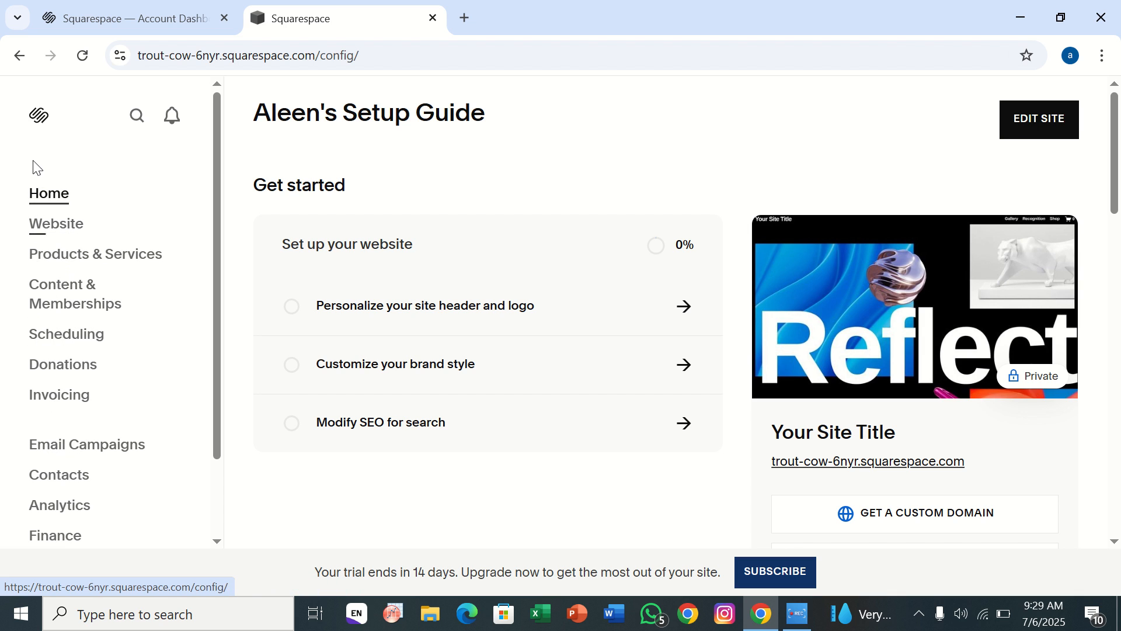
Open the new Reflect site's website editor and go to its list of pages.
left_click(49, 236)
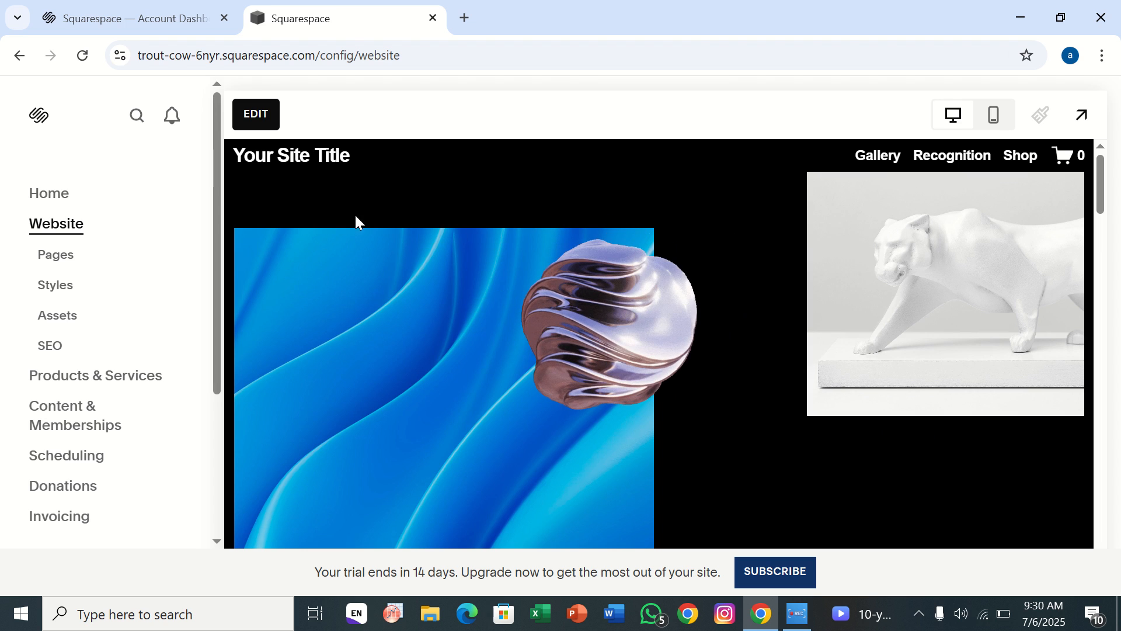
left_click(70, 268)
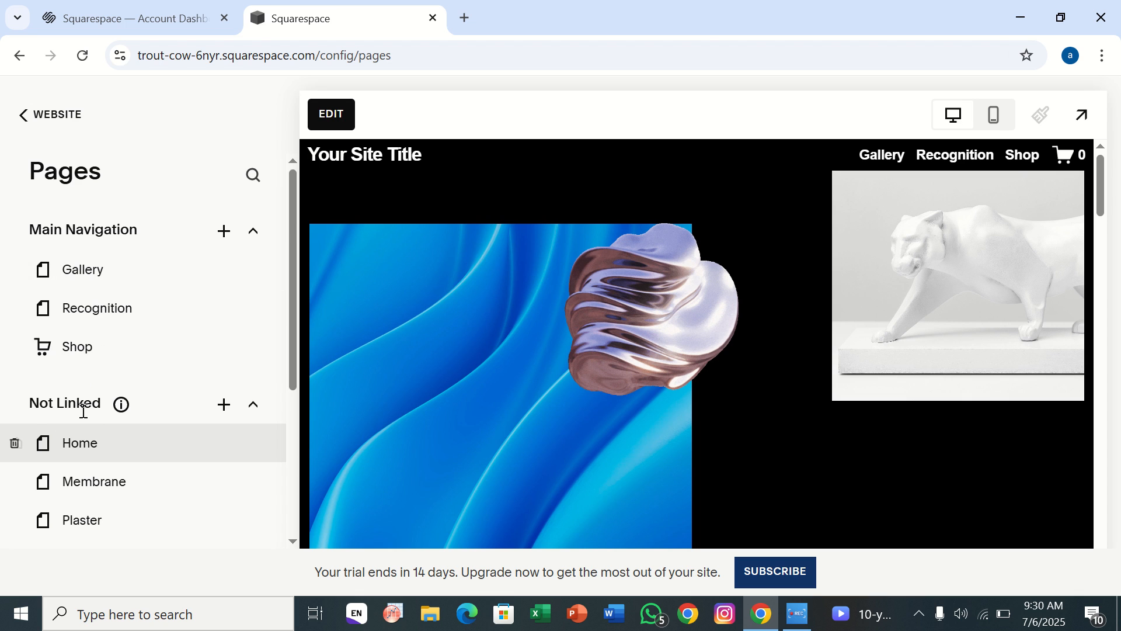
scroll(83, 403, "down", 2)
scroll(85, 413, "up", 3)
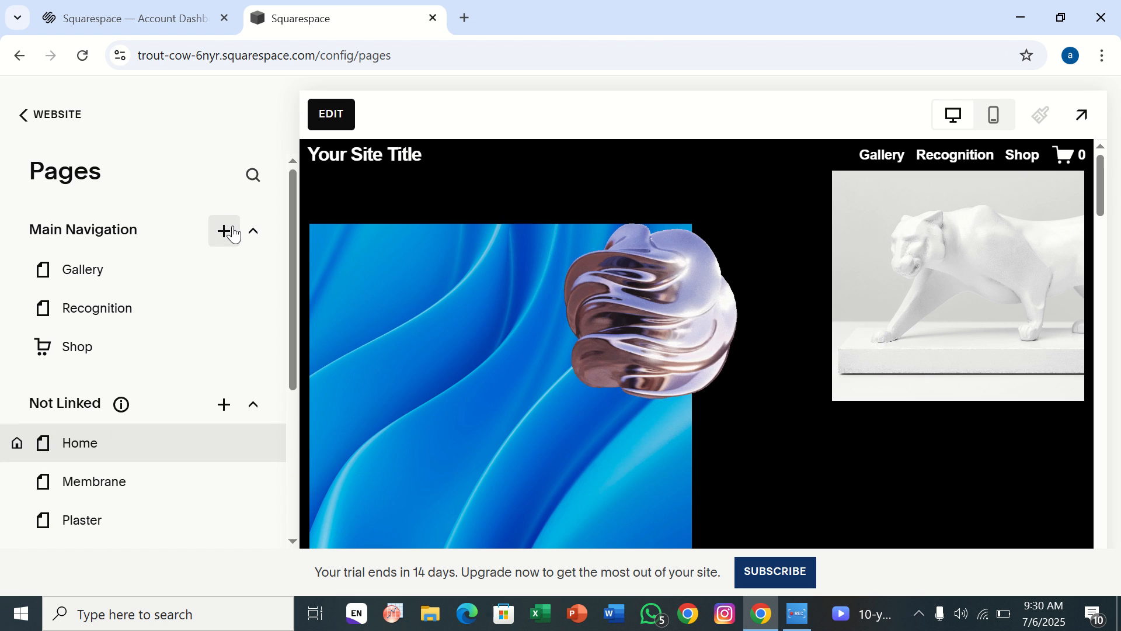
Try to add a Blog collection page to the Reflect site's Main Navigation.
left_click(225, 232)
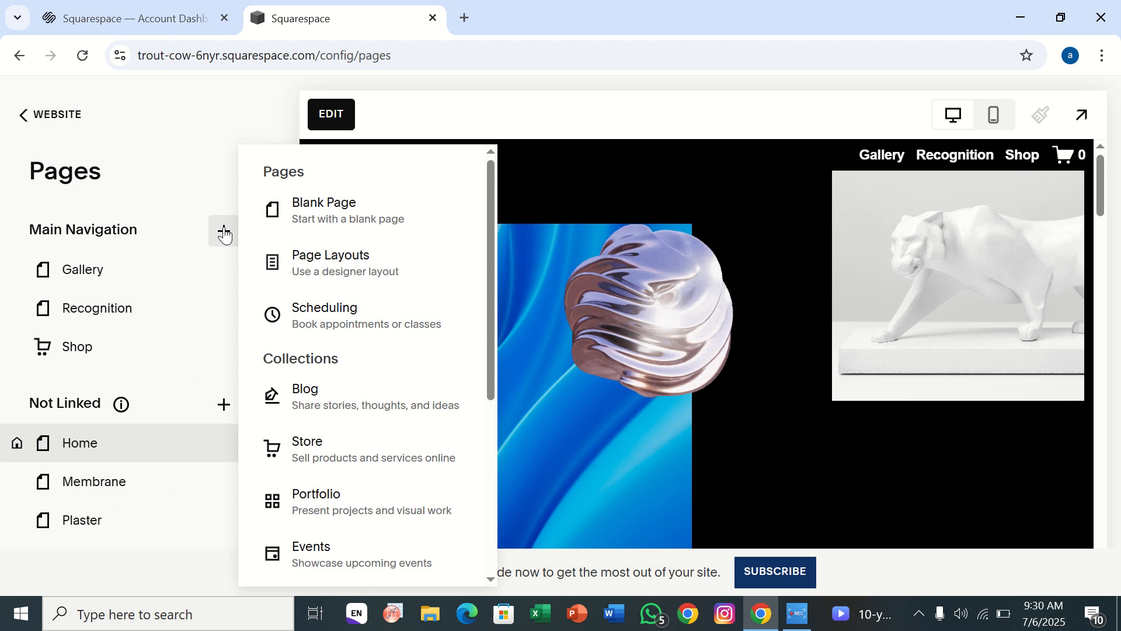
left_click(306, 403)
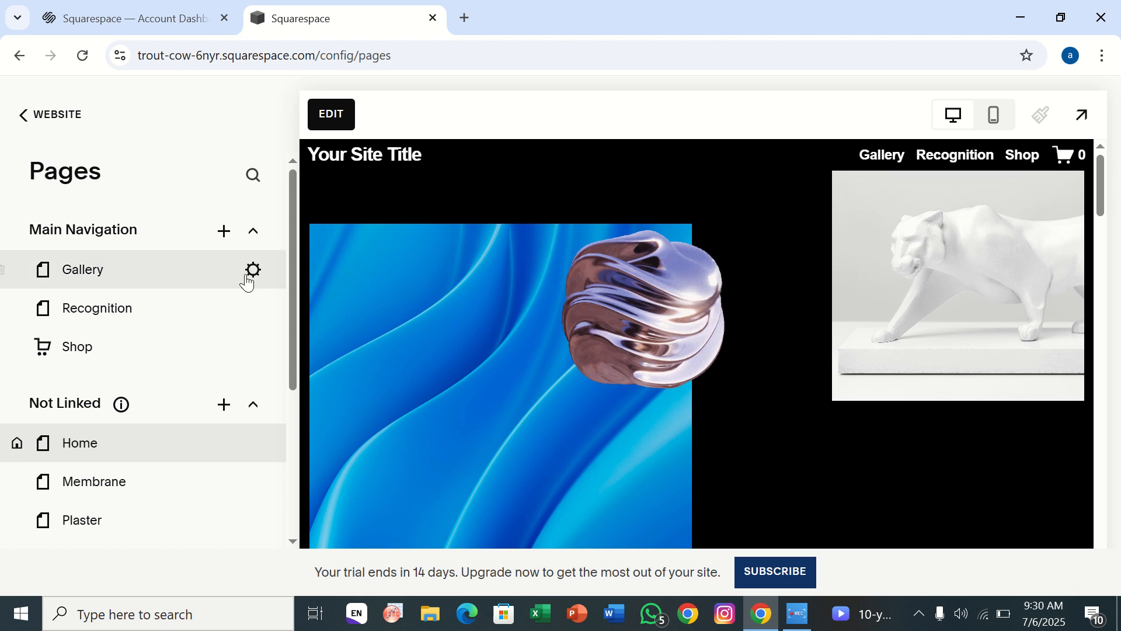
left_click(226, 237)
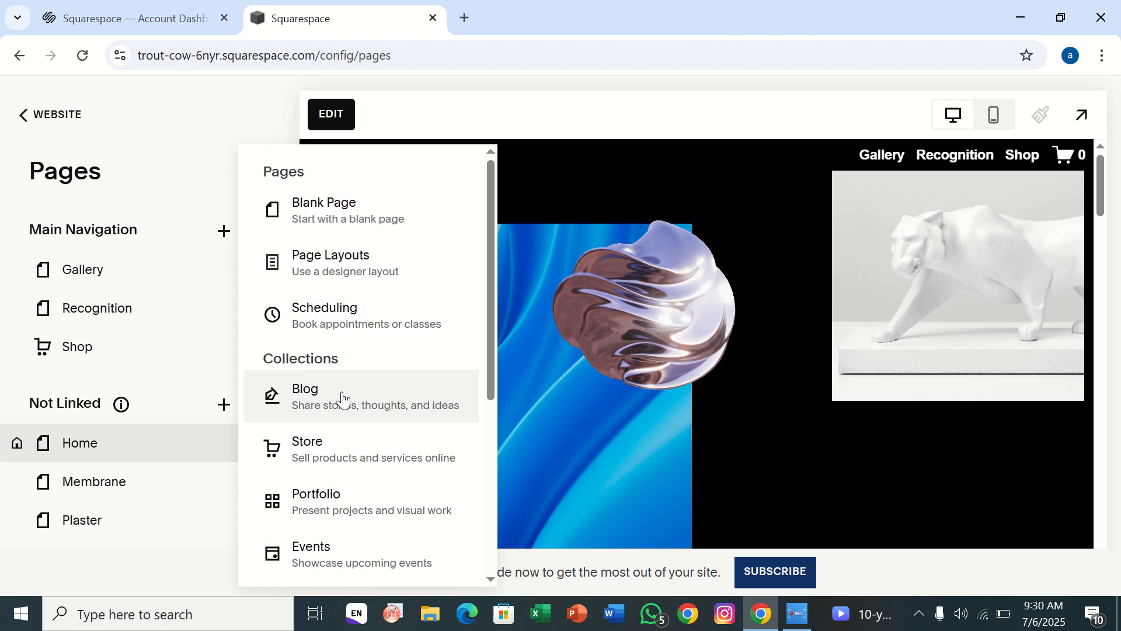
left_click(342, 396)
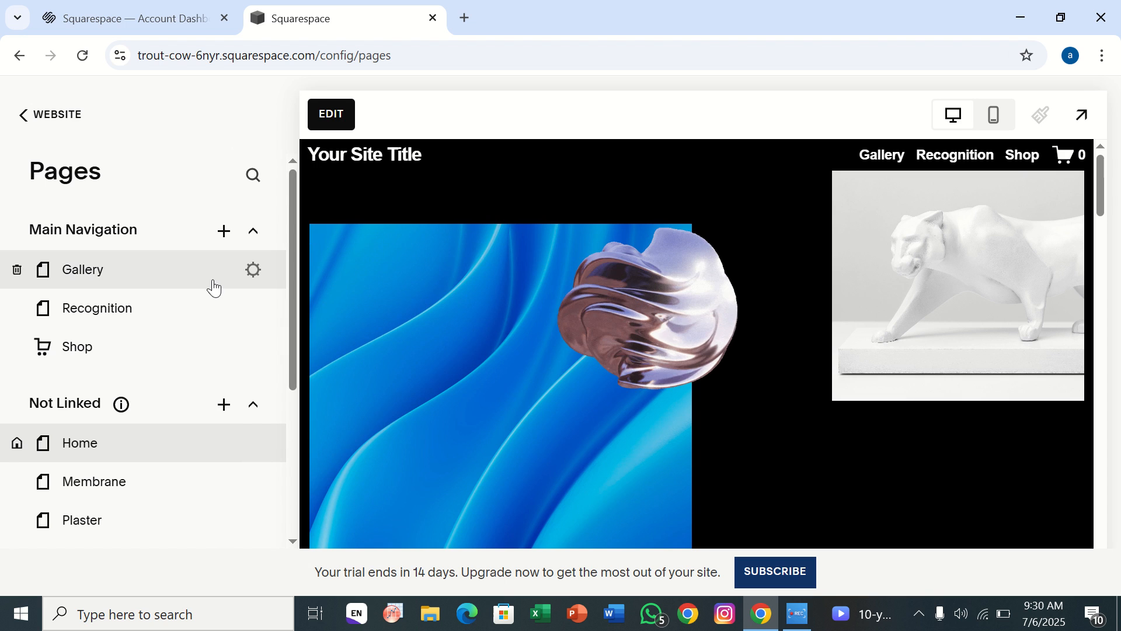
Try to add a Blog collection page to the Reflect site's Not Linked section.
scroll(214, 287, "down", 4)
scroll(214, 287, "up", 3)
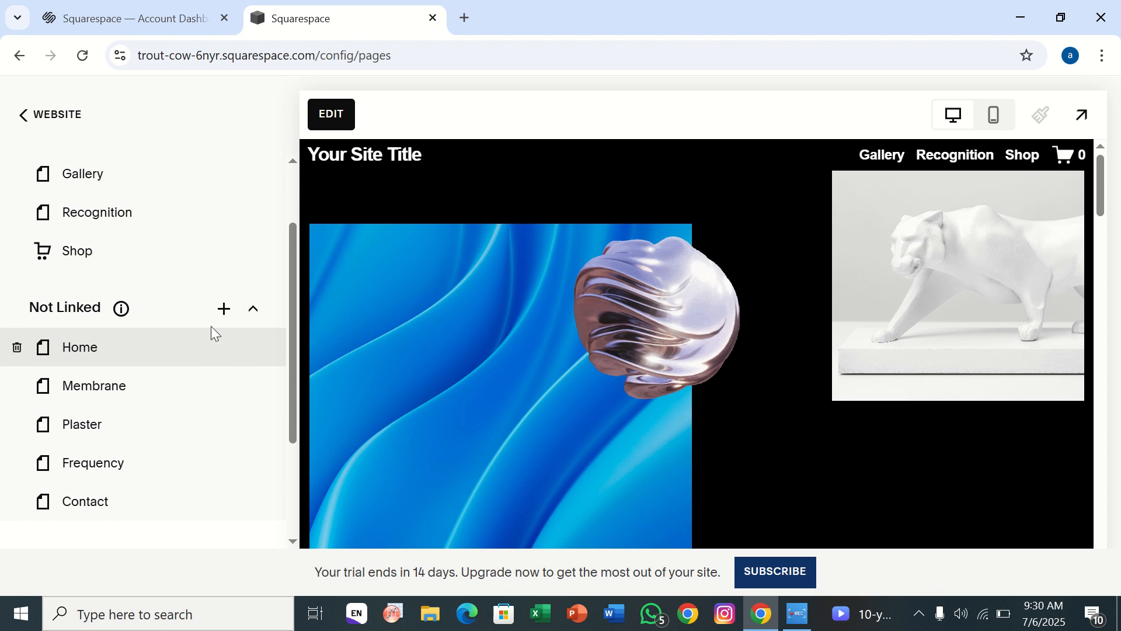
left_click(222, 316)
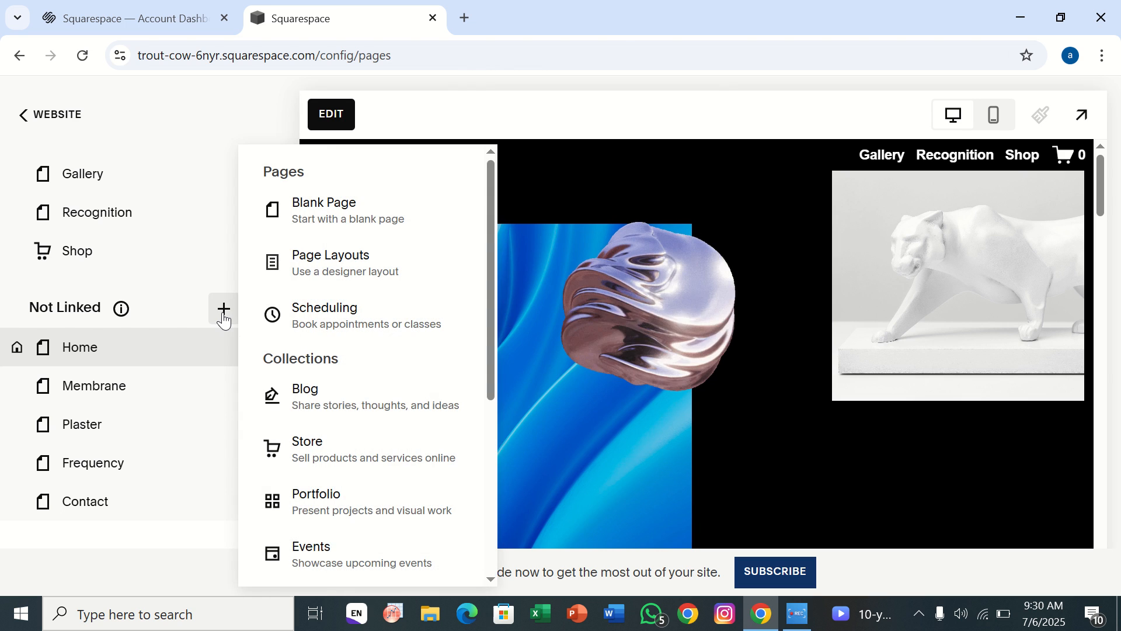
left_click(327, 397)
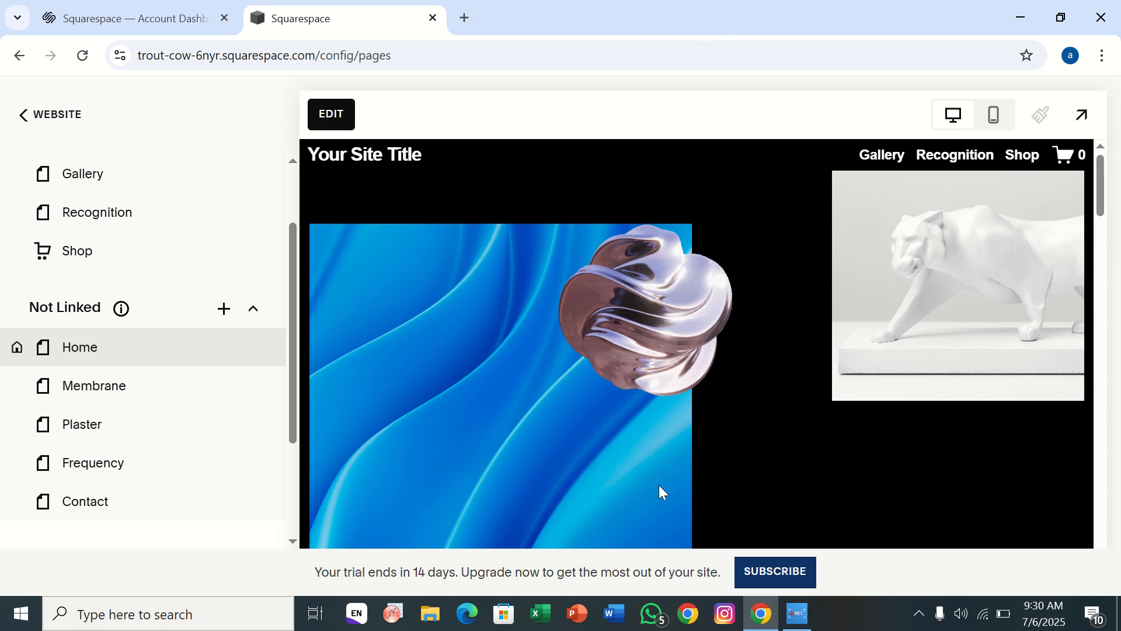
scroll(591, 413, "down", 10)
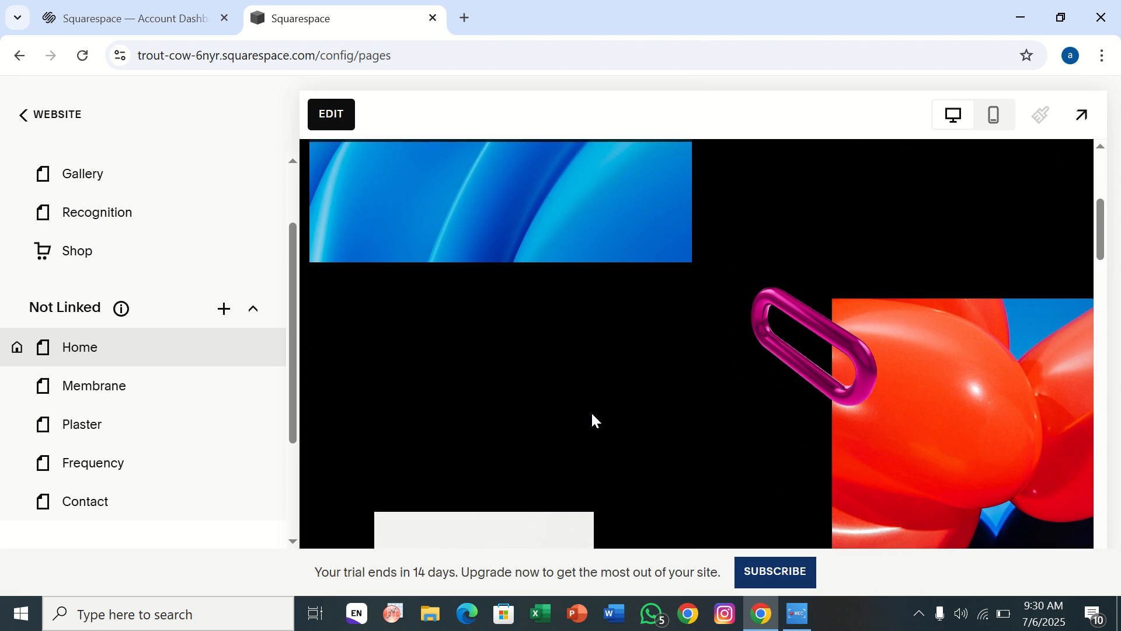
scroll(592, 415, "down", 3)
scroll(592, 415, "up", 12)
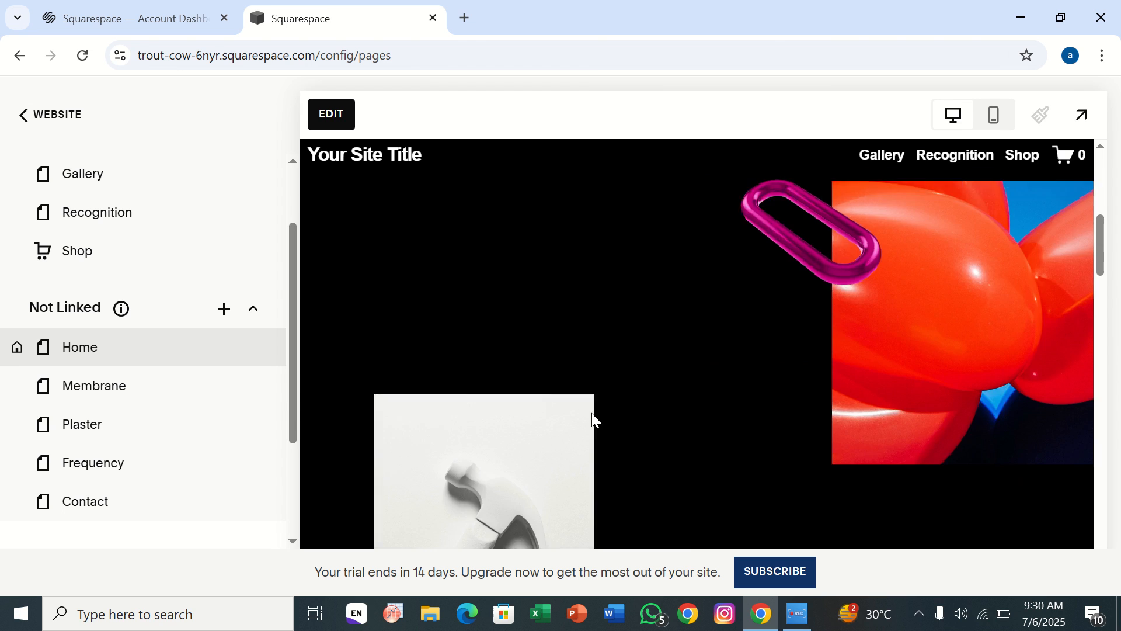
scroll(592, 415, "down", 10)
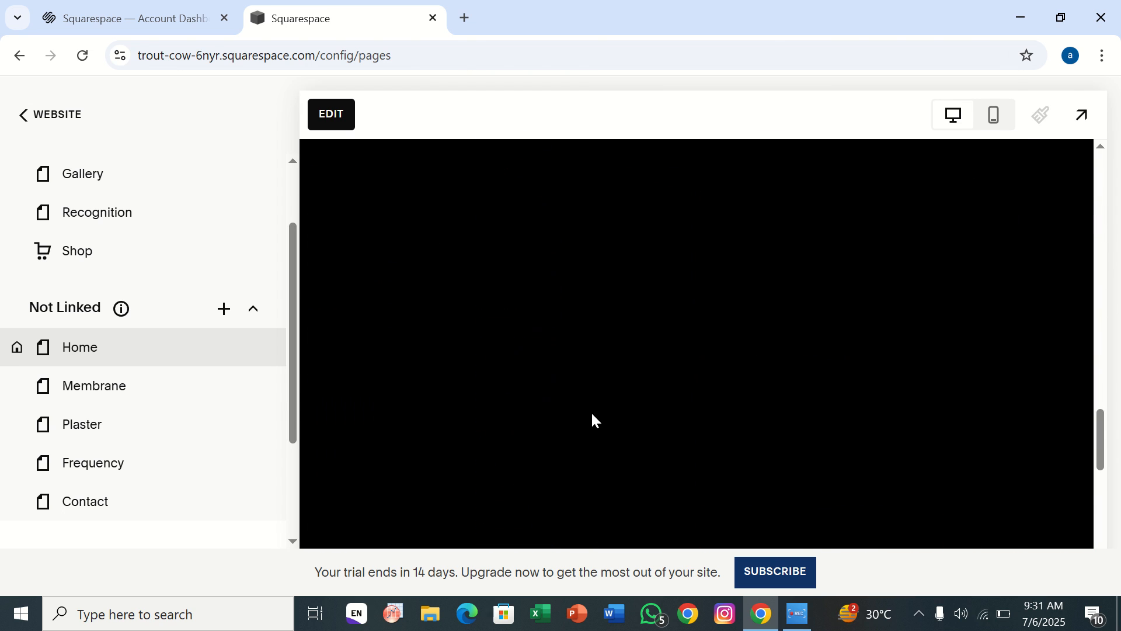
scroll(590, 412, "up", 10)
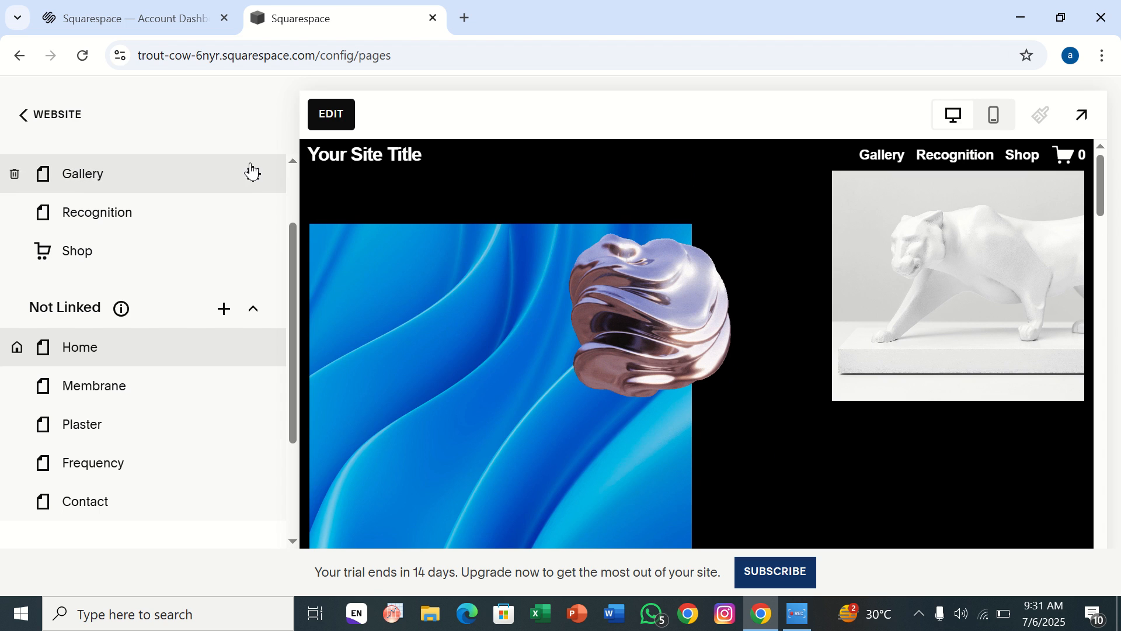
Return to the account dashboard's browser tab, open the dandelion-dinosaur-6gc8 site and go to its list of pages.
left_click(146, 10)
mouse_move(270, 338)
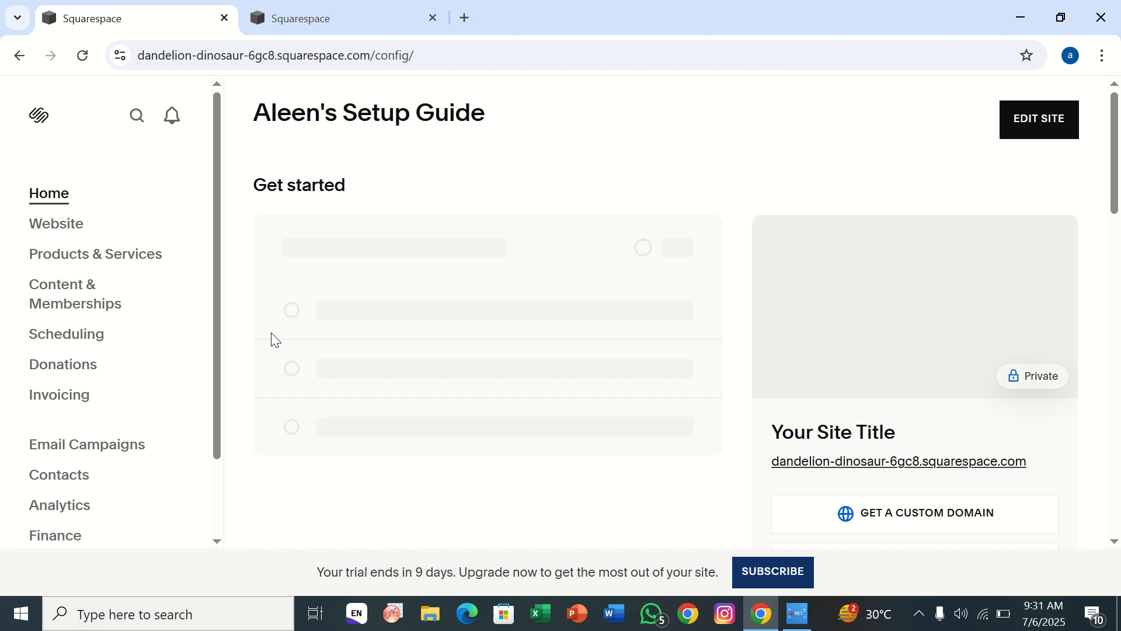
left_click(50, 224)
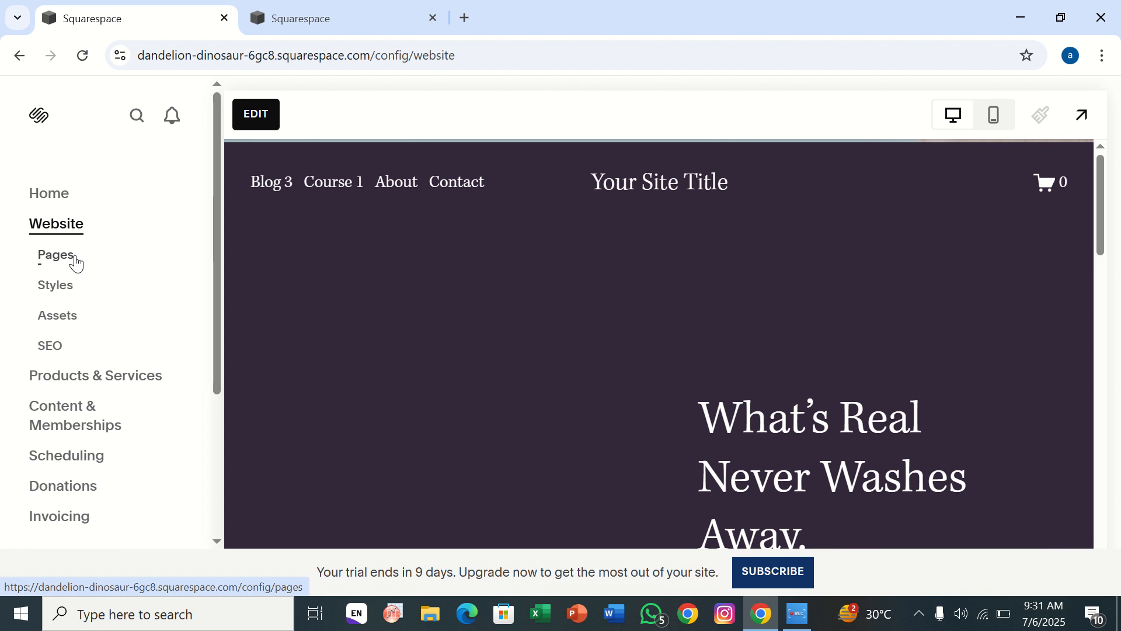
left_click(74, 266)
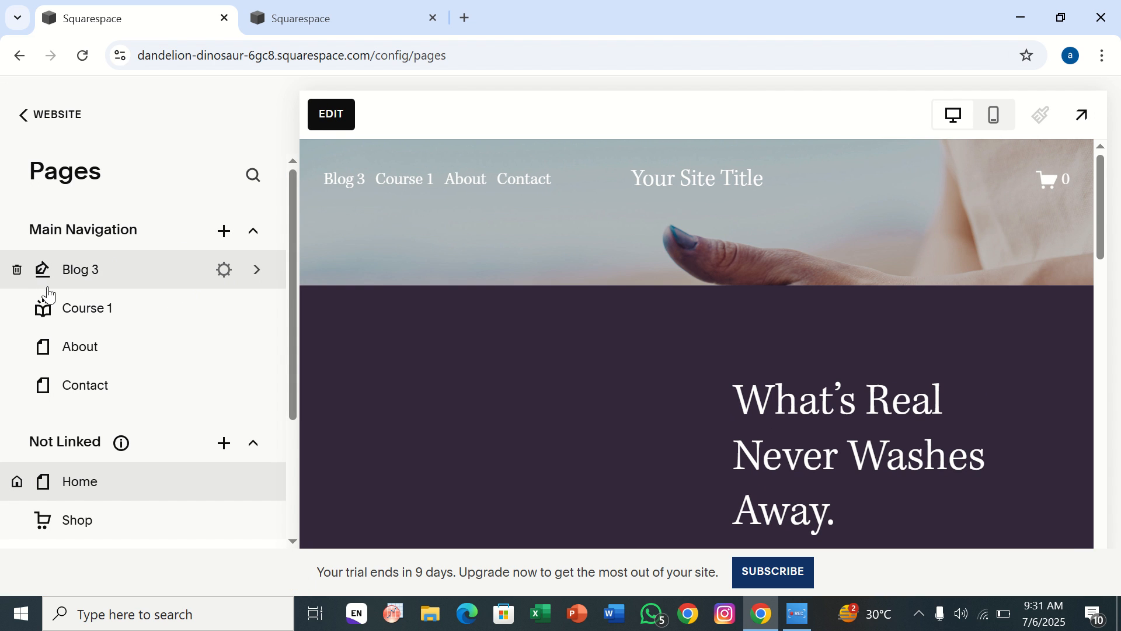
left_click(223, 244)
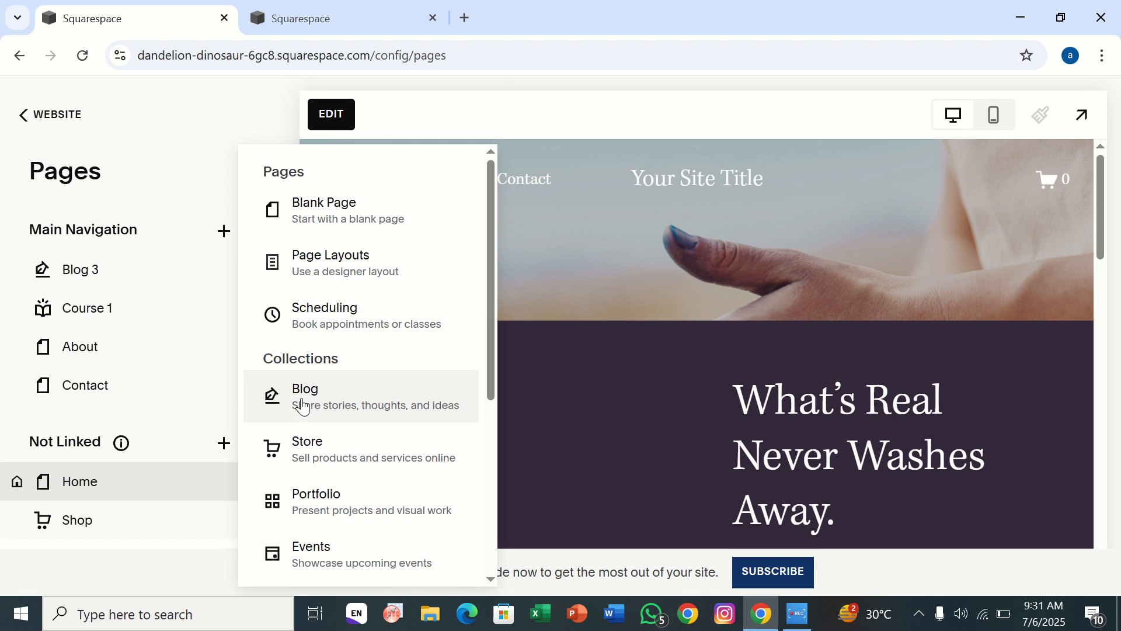
left_click(301, 399)
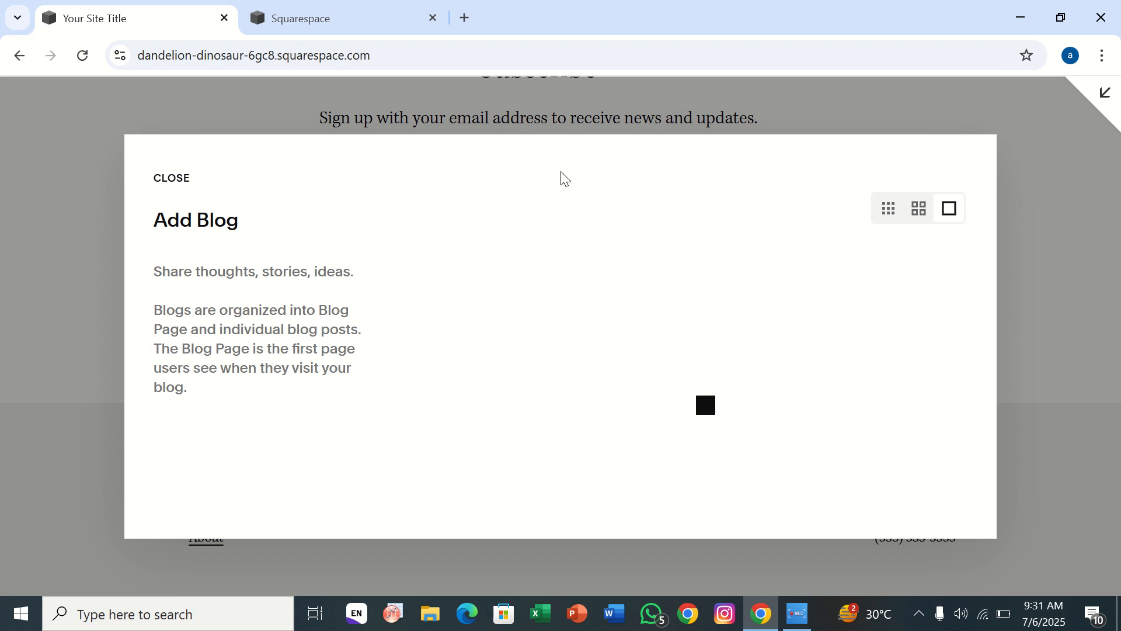
left_click(186, 182)
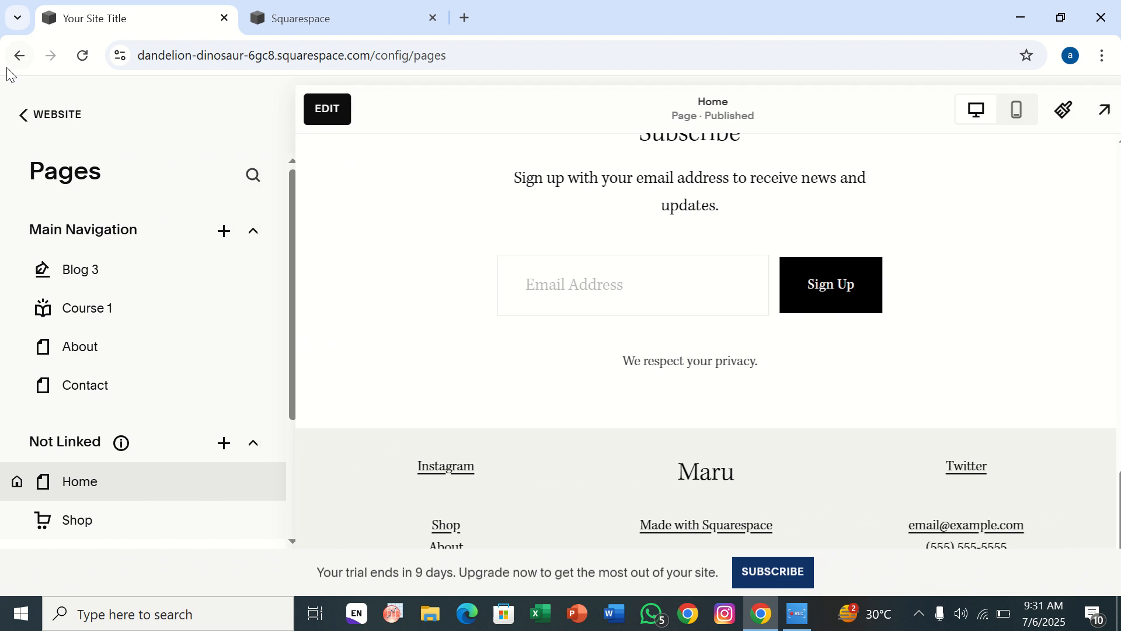
View the existing Blog 3 page, preview Course 1 from the site's navigation, and return to the list of pages.
left_click(84, 267)
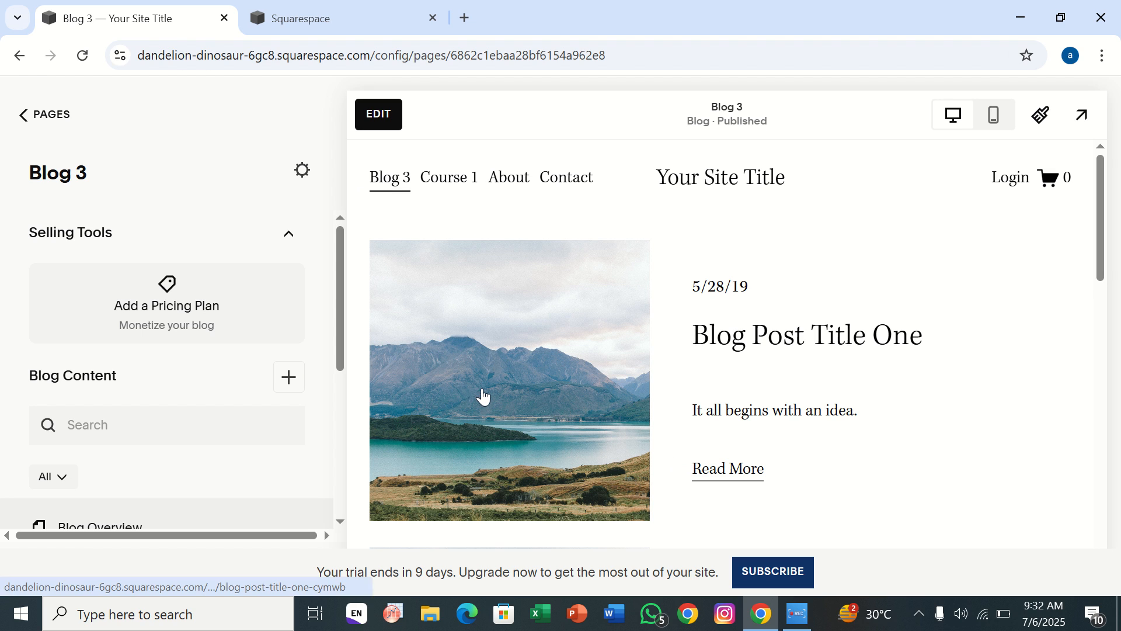
left_click(445, 186)
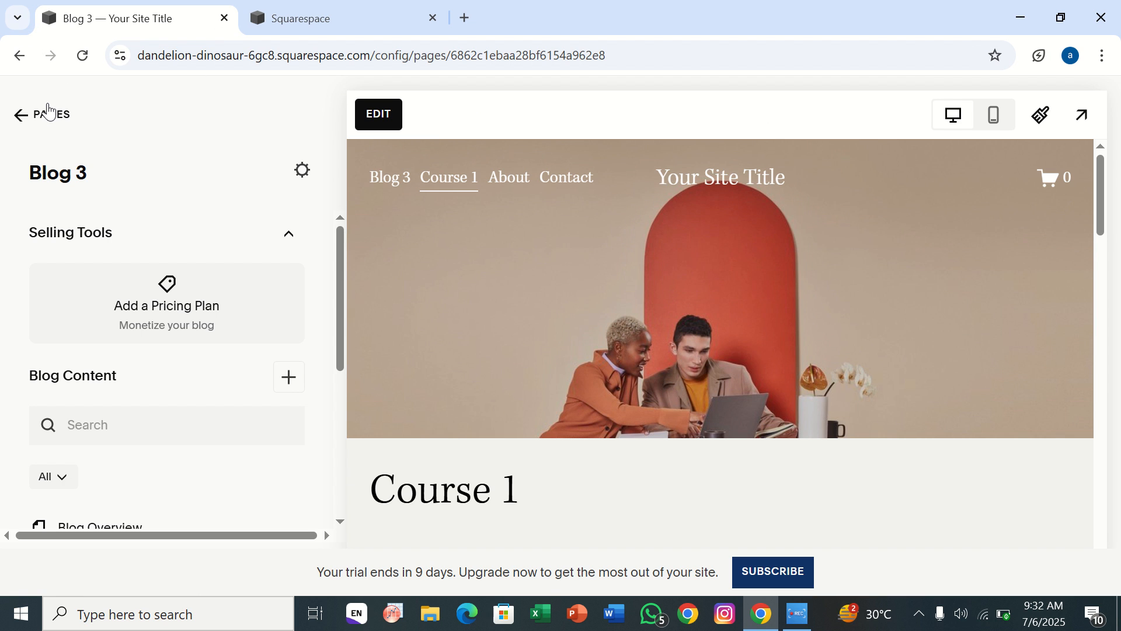
left_click(49, 112)
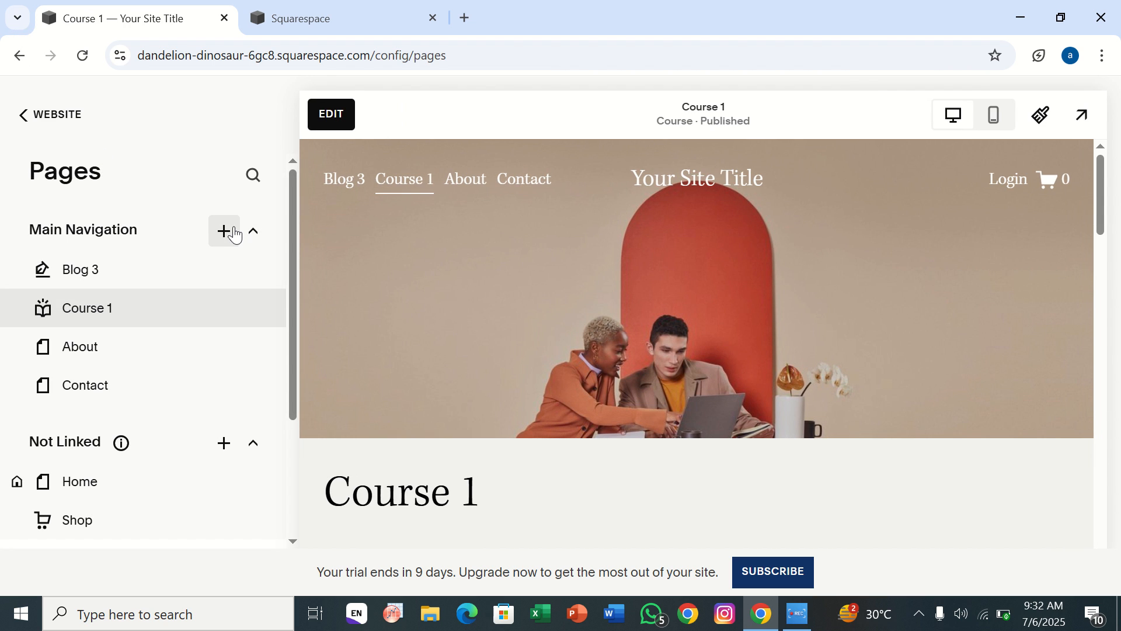
Add a Blog collection page with the single-column, large-image layout to the Main Navigation, name it "blog story" and open it.
left_click(225, 237)
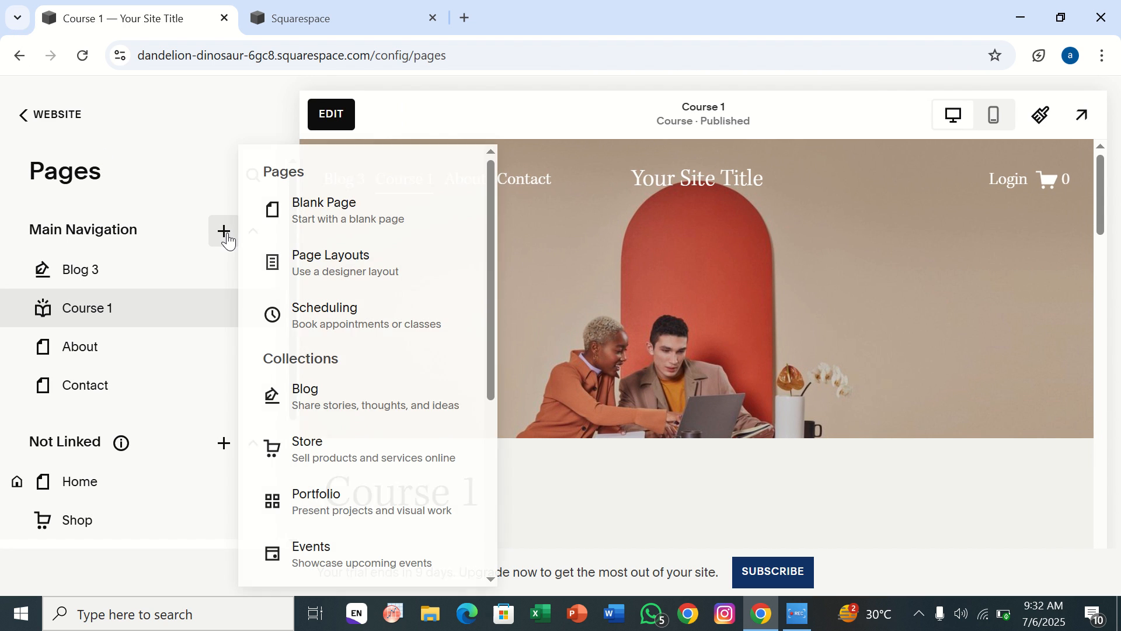
left_click(346, 396)
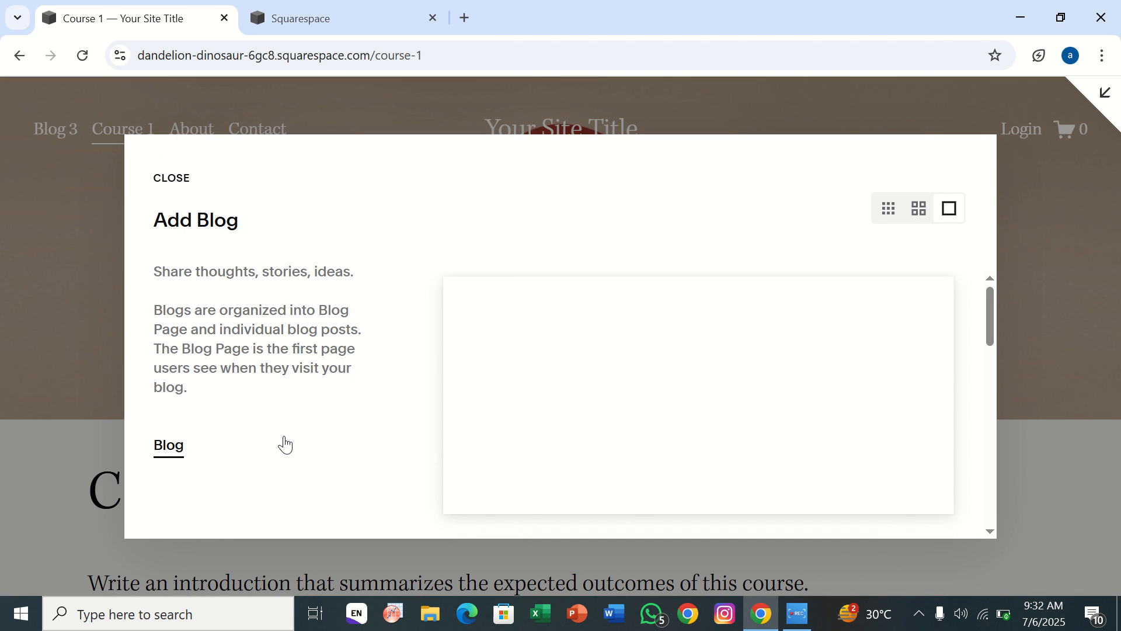
left_click(918, 208)
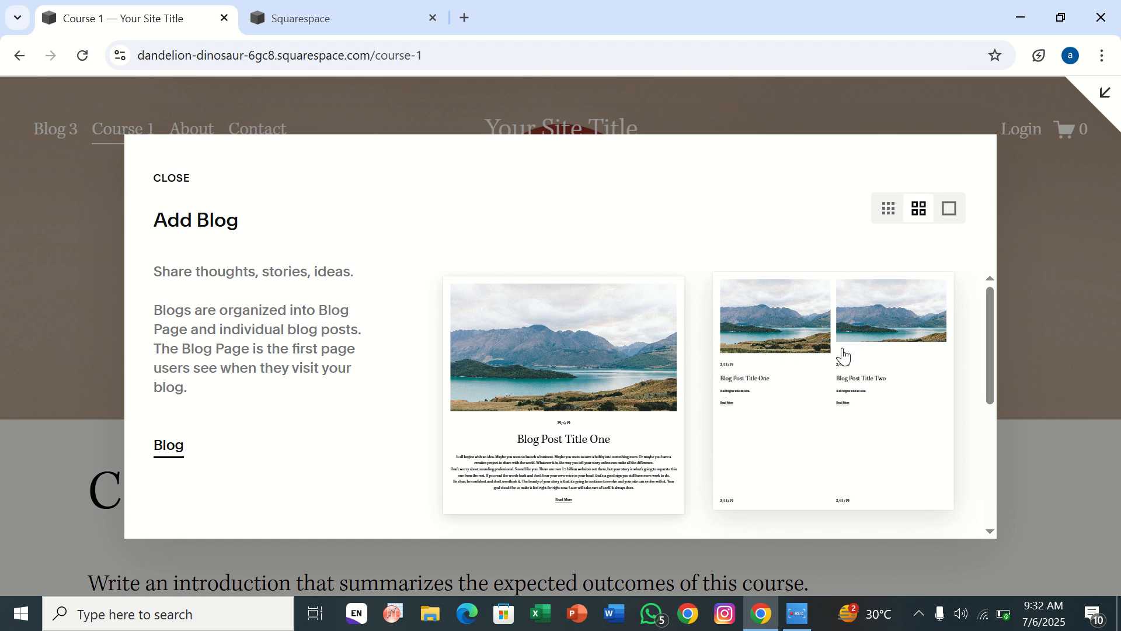
left_click(594, 390)
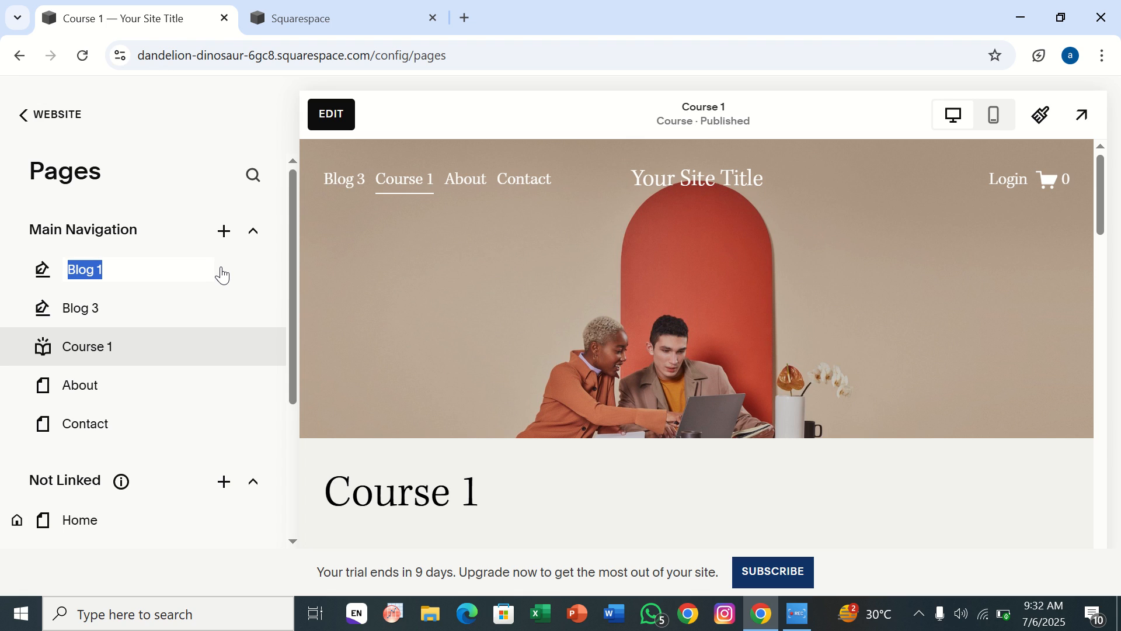
key("BackSpace")
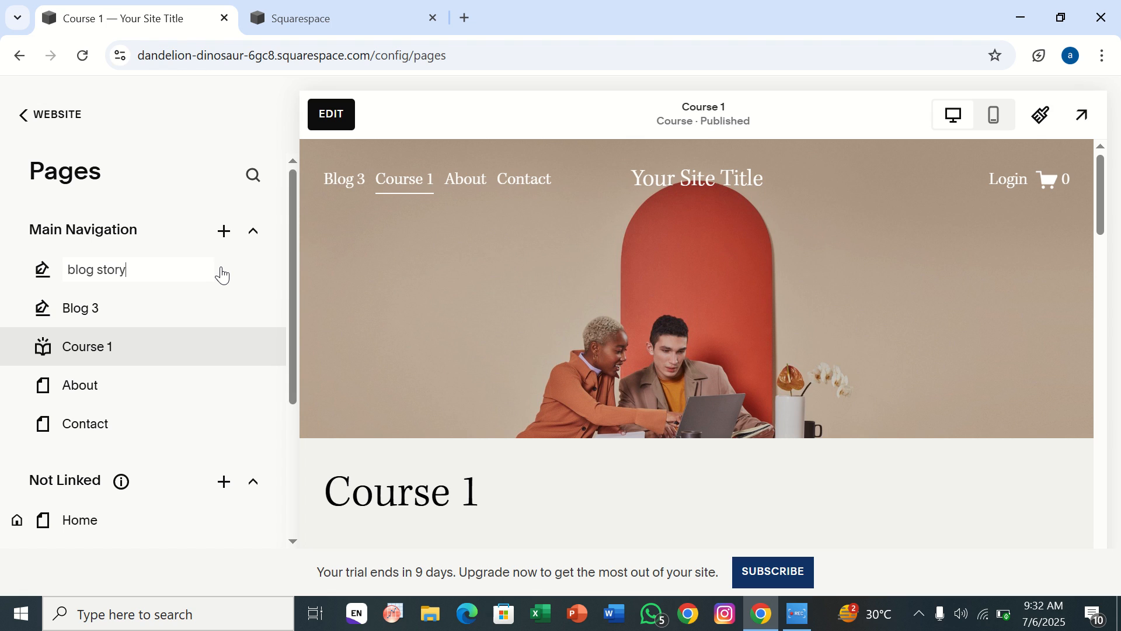
left_click(61, 325)
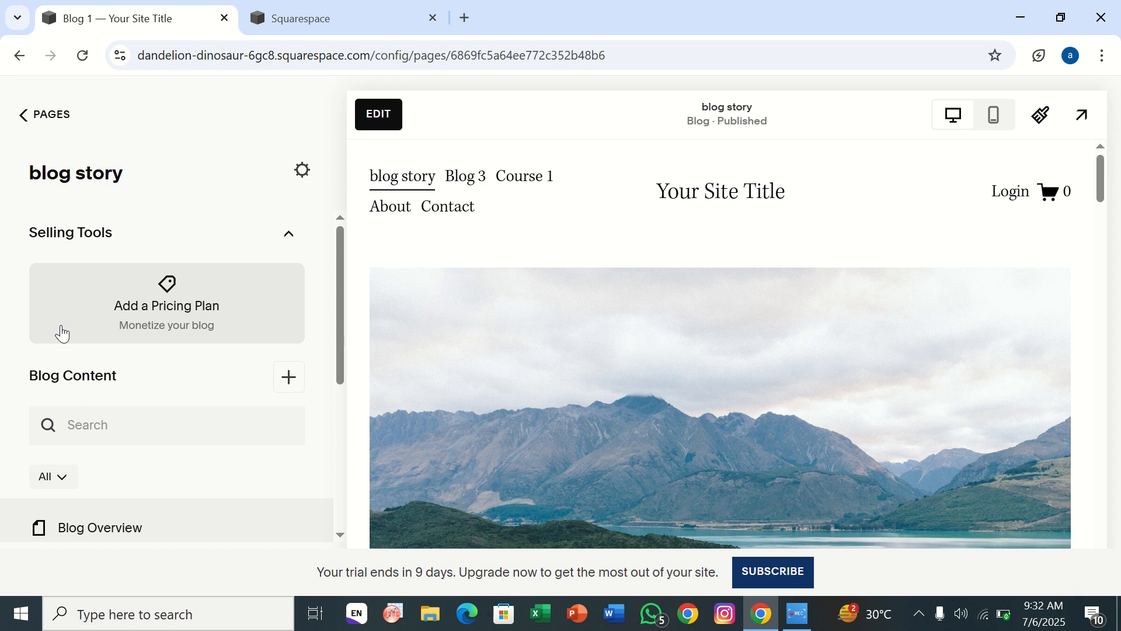
Start a new pricing plan for the blog story page and review its details, pricing, included products and sign-up limits.
left_click(178, 321)
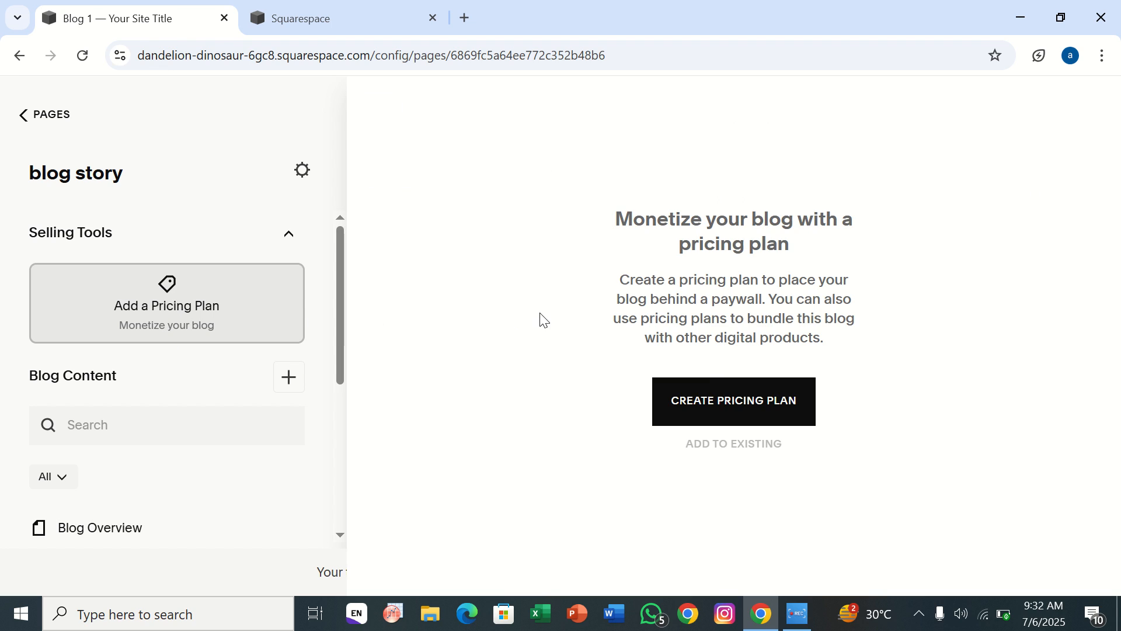
left_click(704, 414)
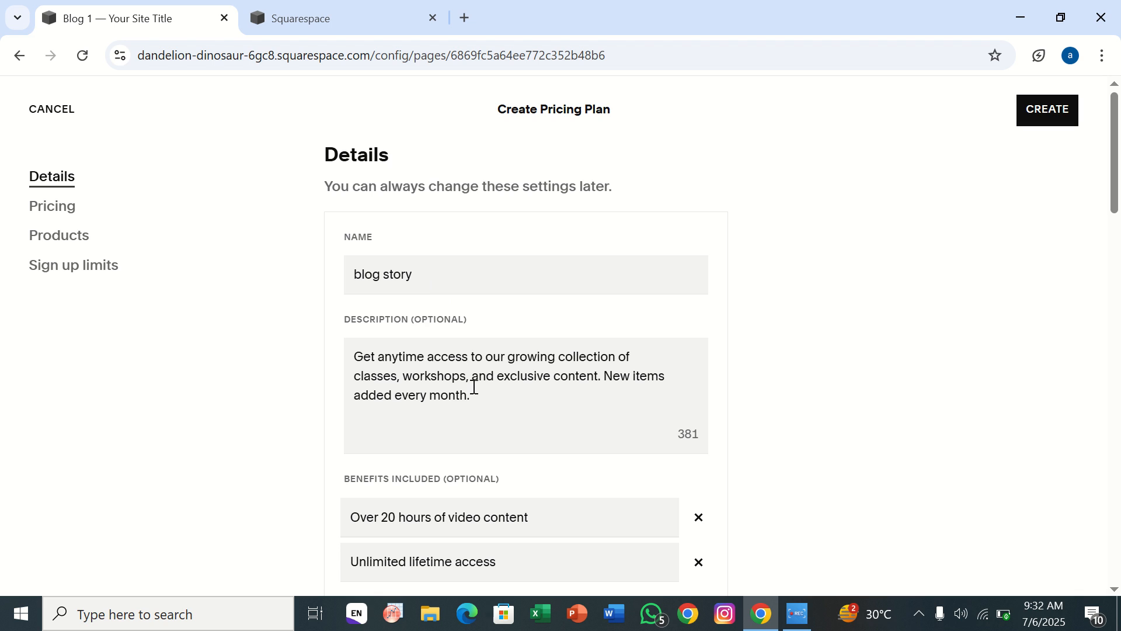
scroll(474, 387, "down", 3)
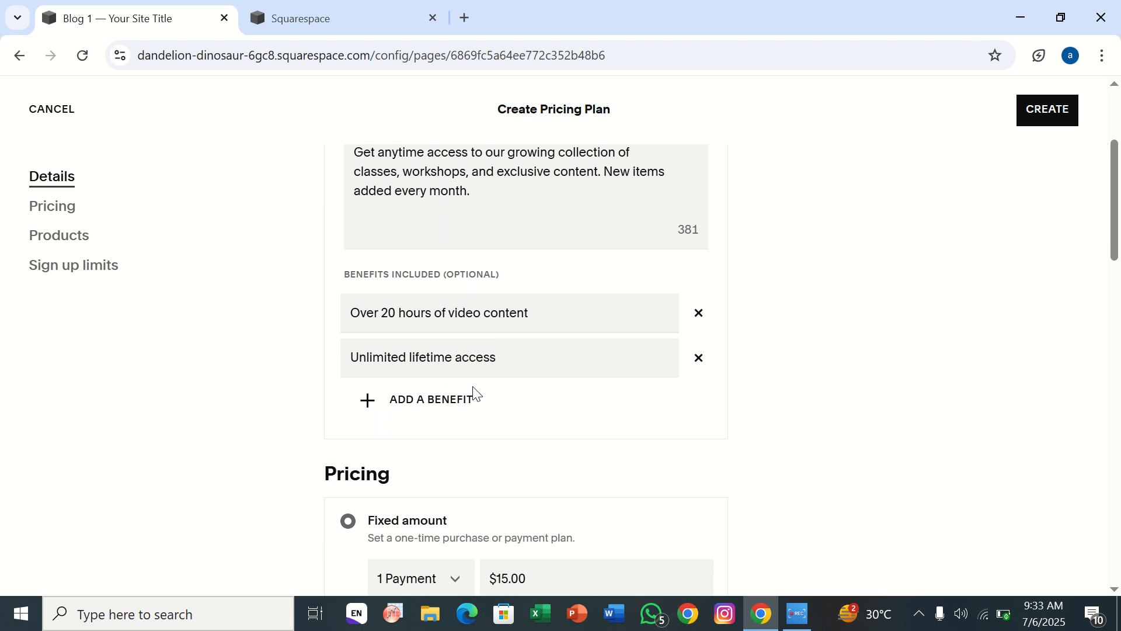
scroll(475, 395, "down", 1)
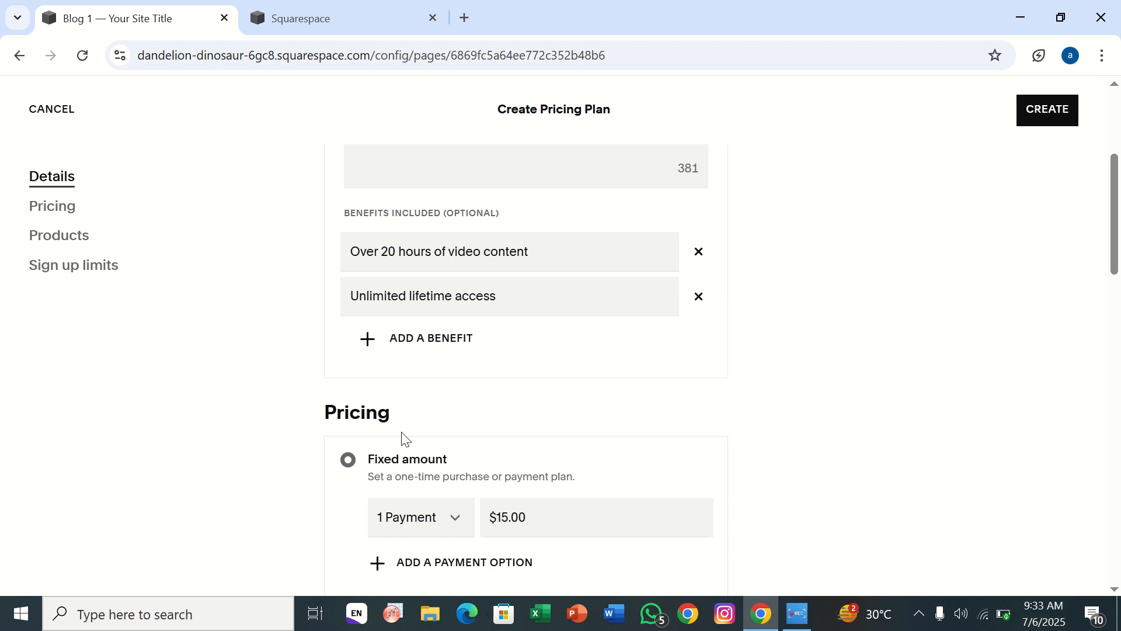
scroll(410, 461, "down", 3)
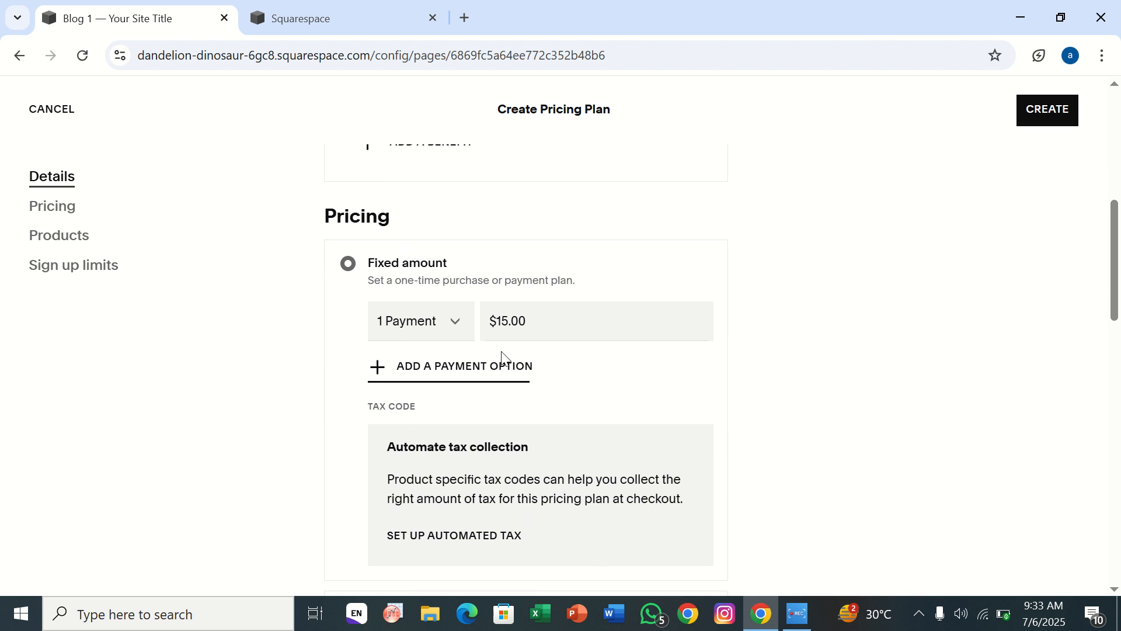
scroll(420, 467, "down", 8)
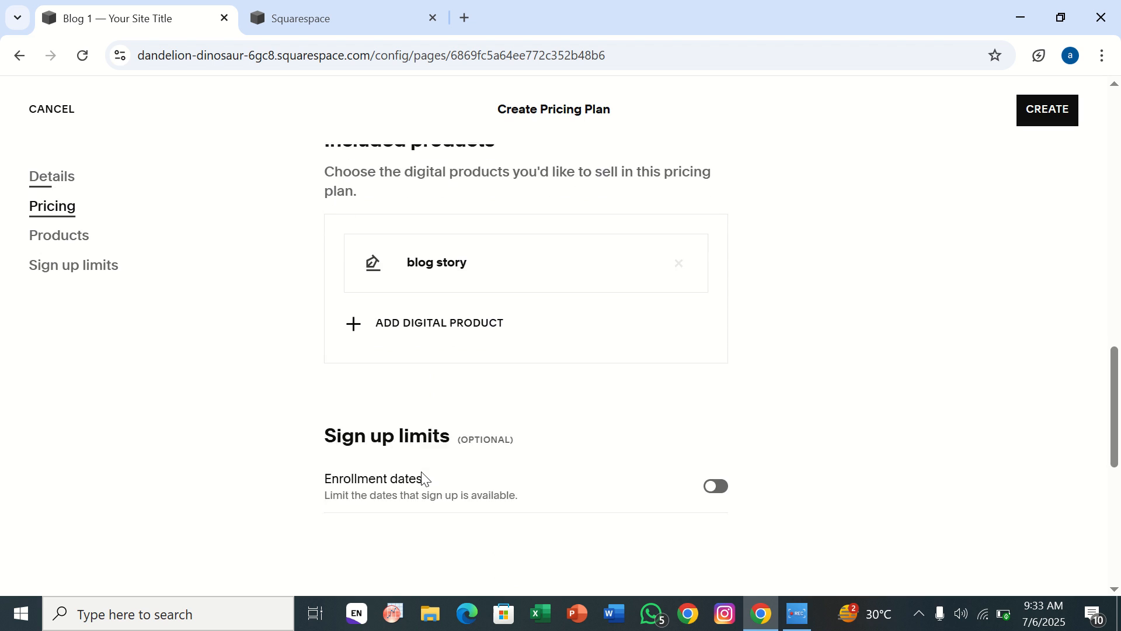
scroll(420, 478, "down", 4)
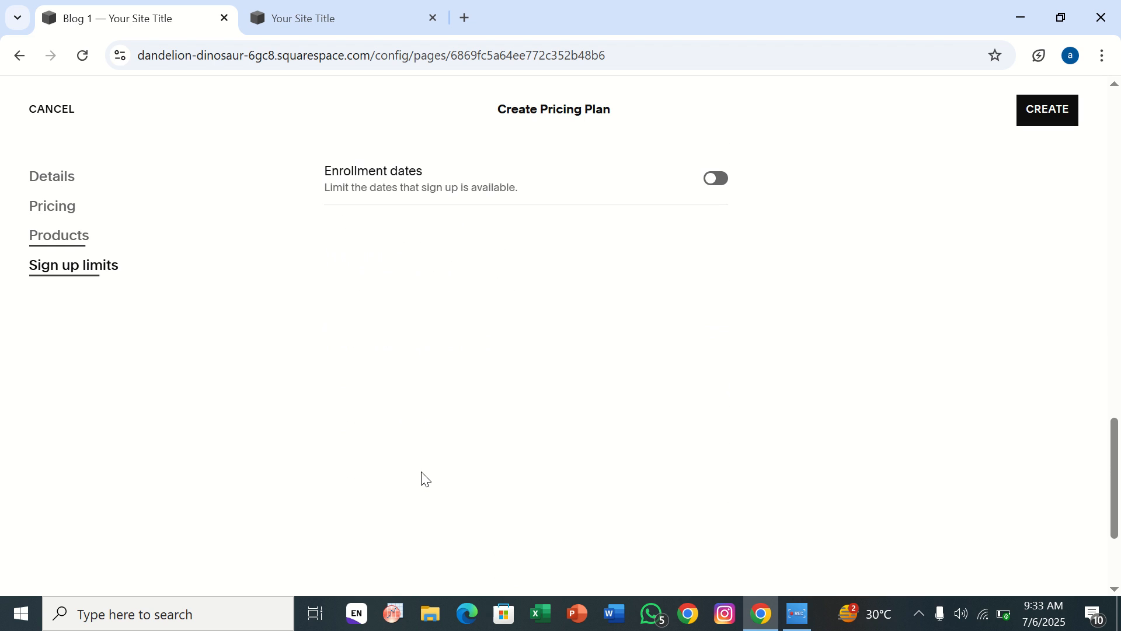
Go back to the pricing plan's Details section and discard the new plan.
left_click(40, 183)
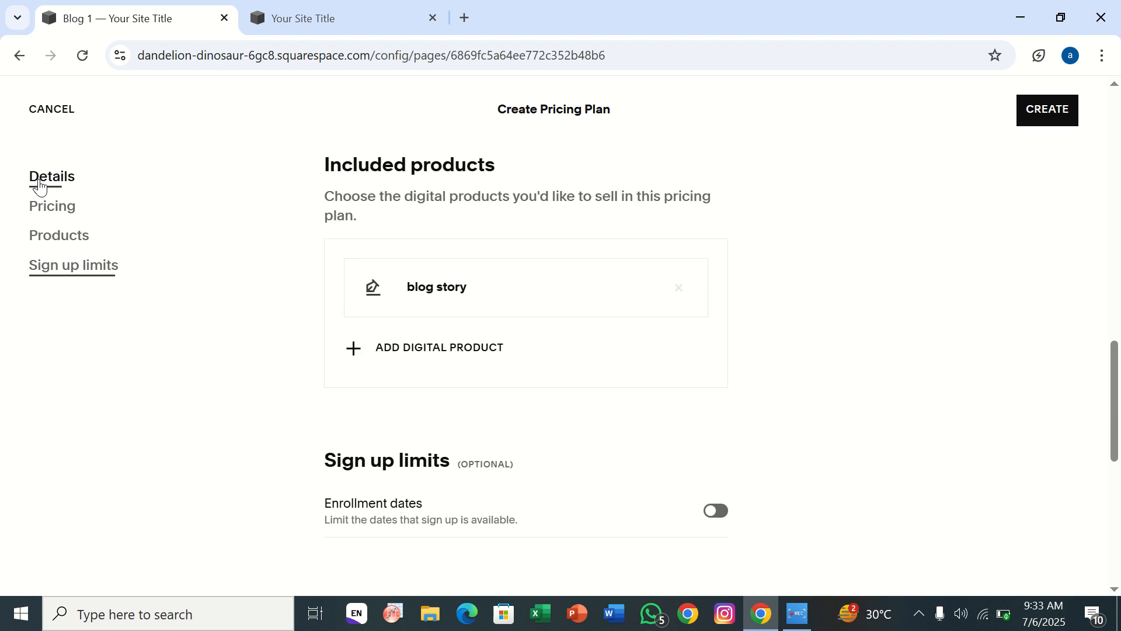
left_click(20, 56)
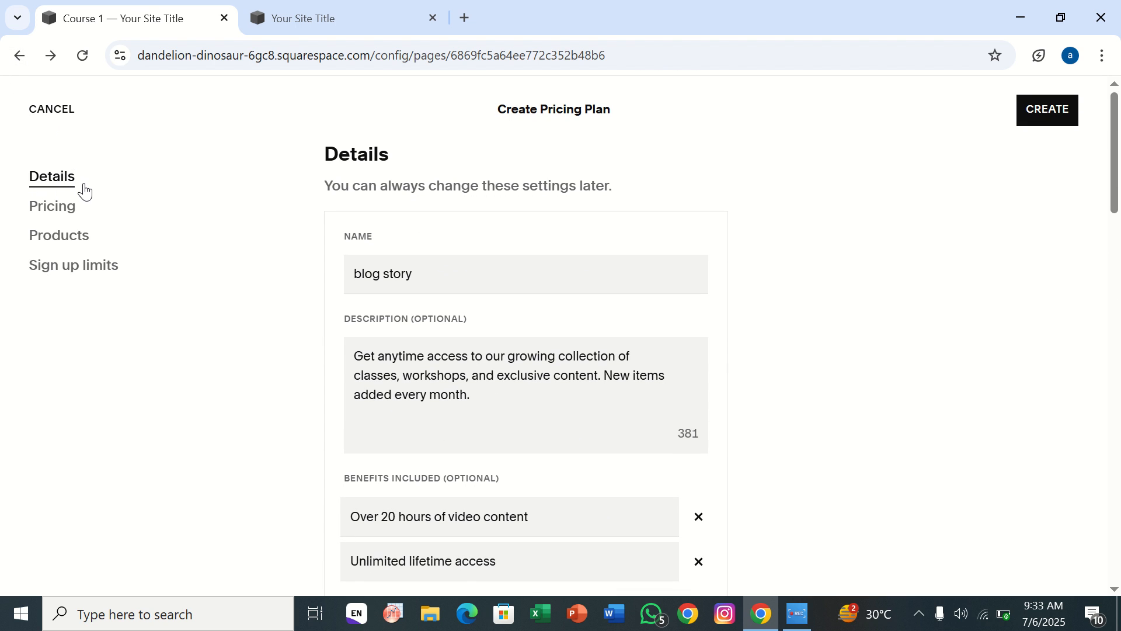
scroll(345, 345, "down", 3)
scroll(345, 346, "up", 3)
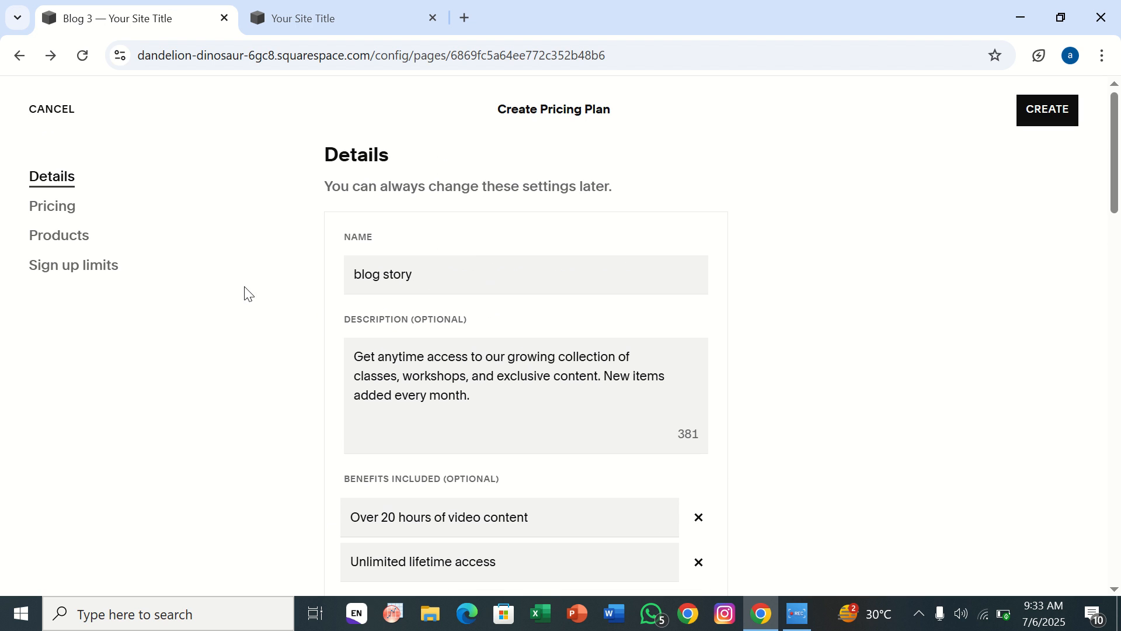
left_click(68, 113)
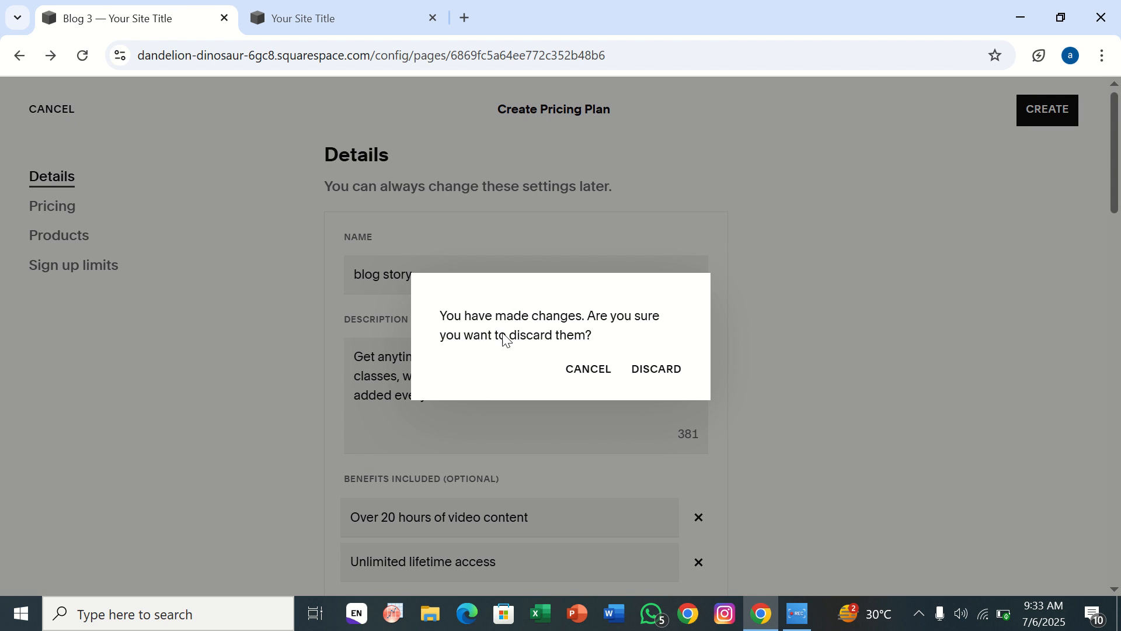
left_click(677, 377)
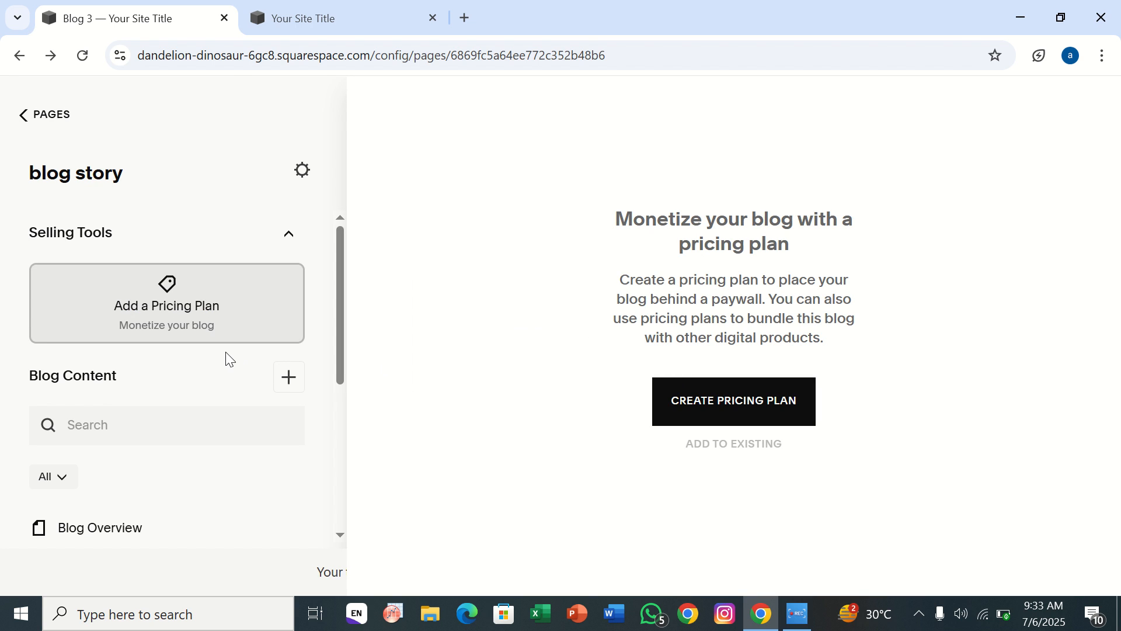
Create a new post in the blog story page, enter the title "abc" and exit the post editor without saving.
scroll(106, 417, "down", 1)
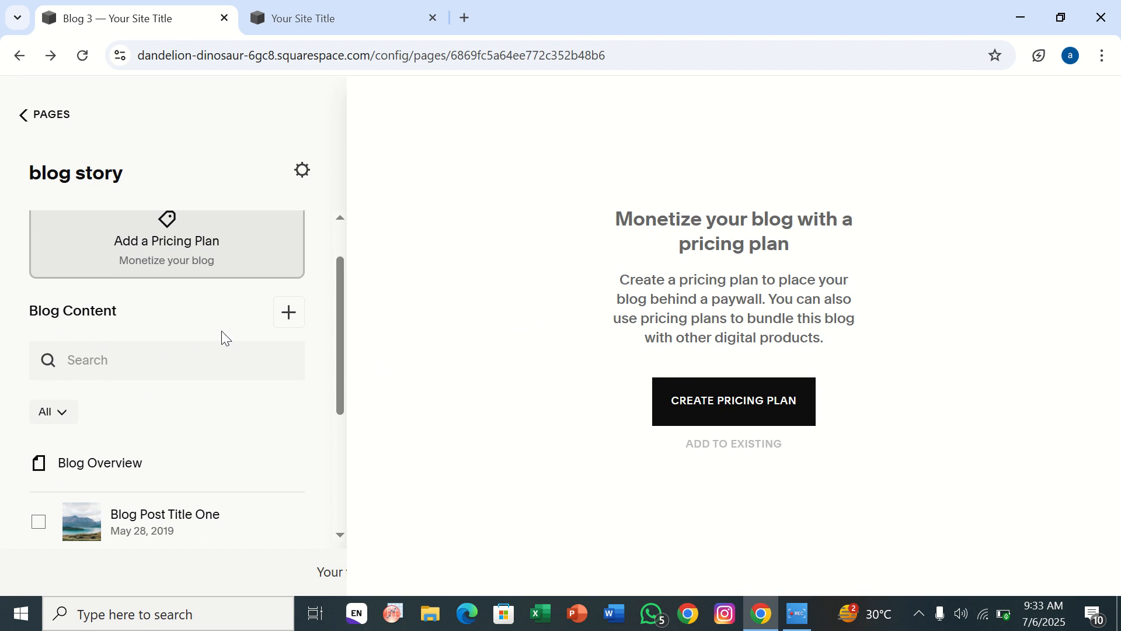
left_click(282, 321)
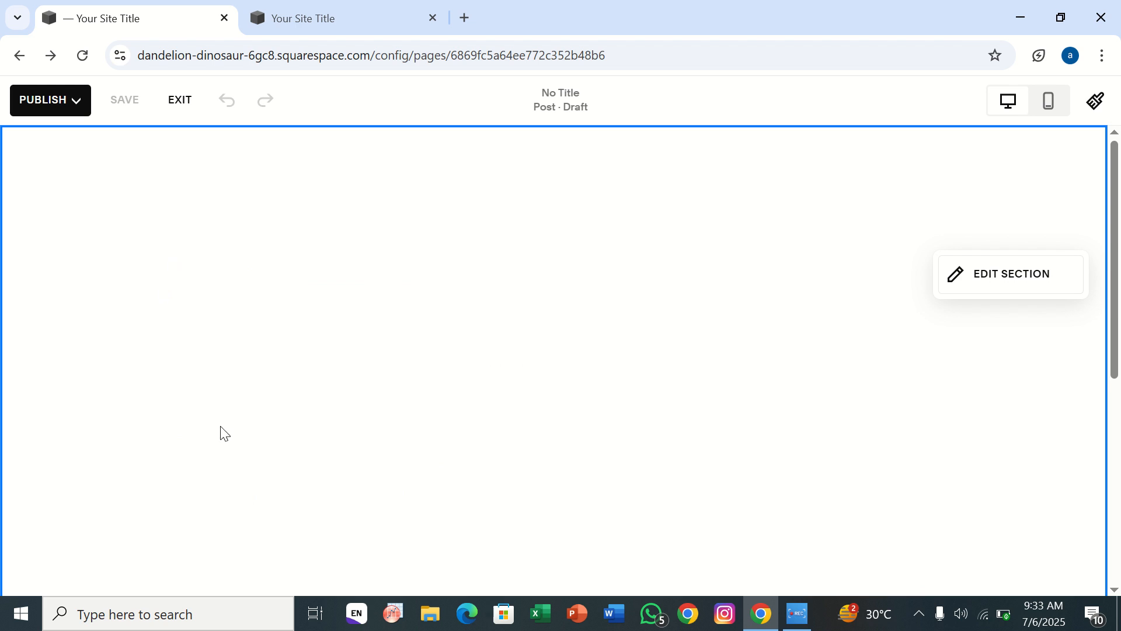
left_click(343, 376)
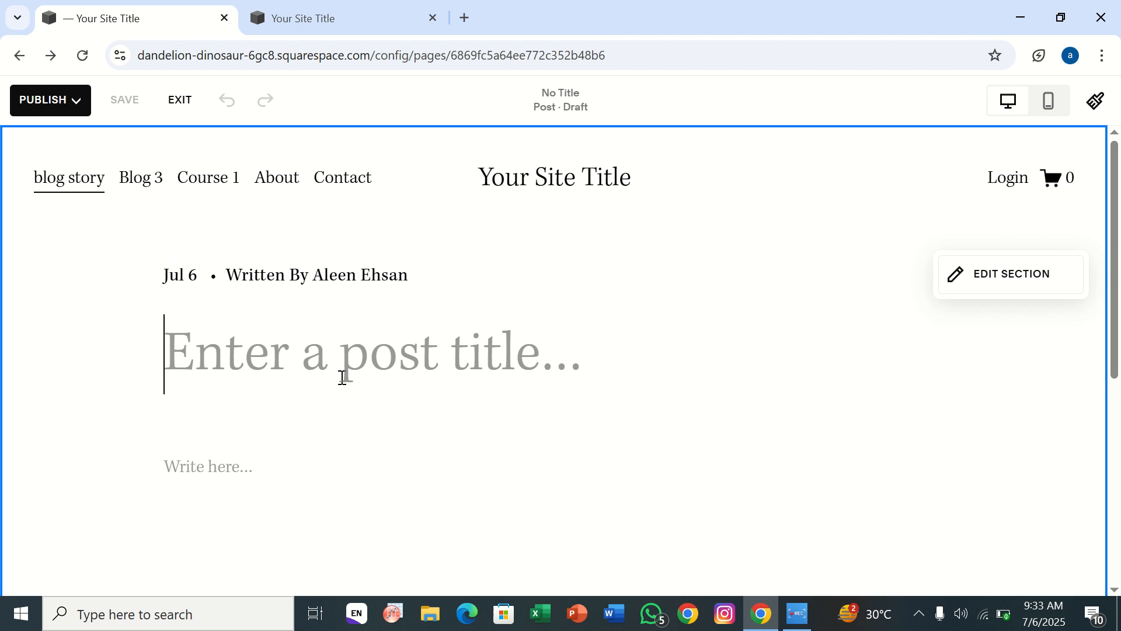
type("abc")
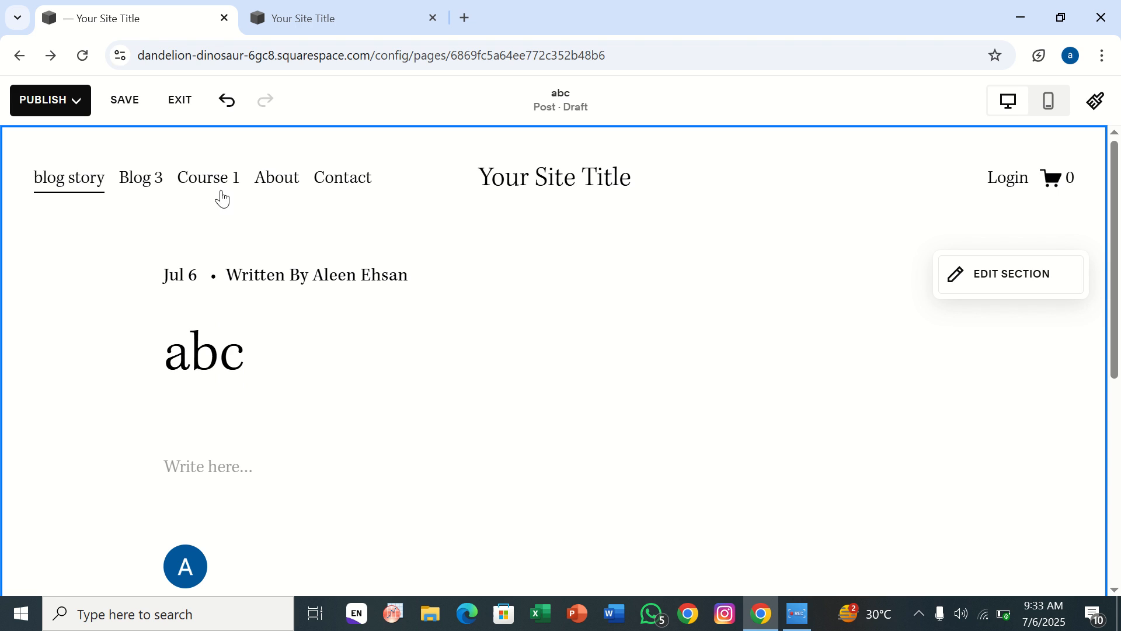
left_click(183, 101)
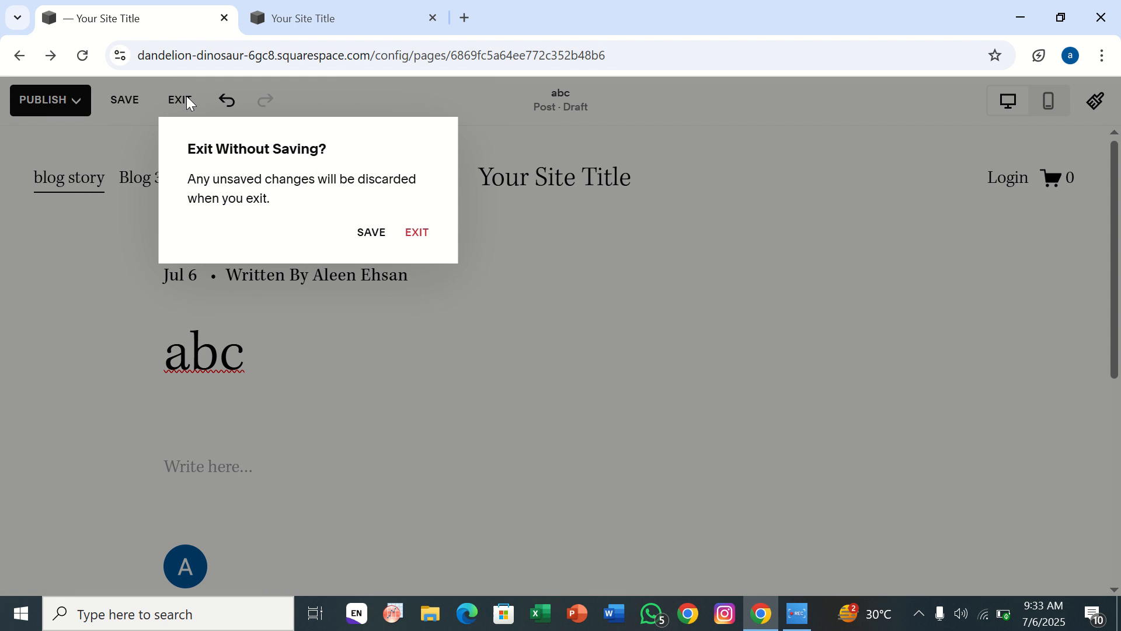
left_click(418, 233)
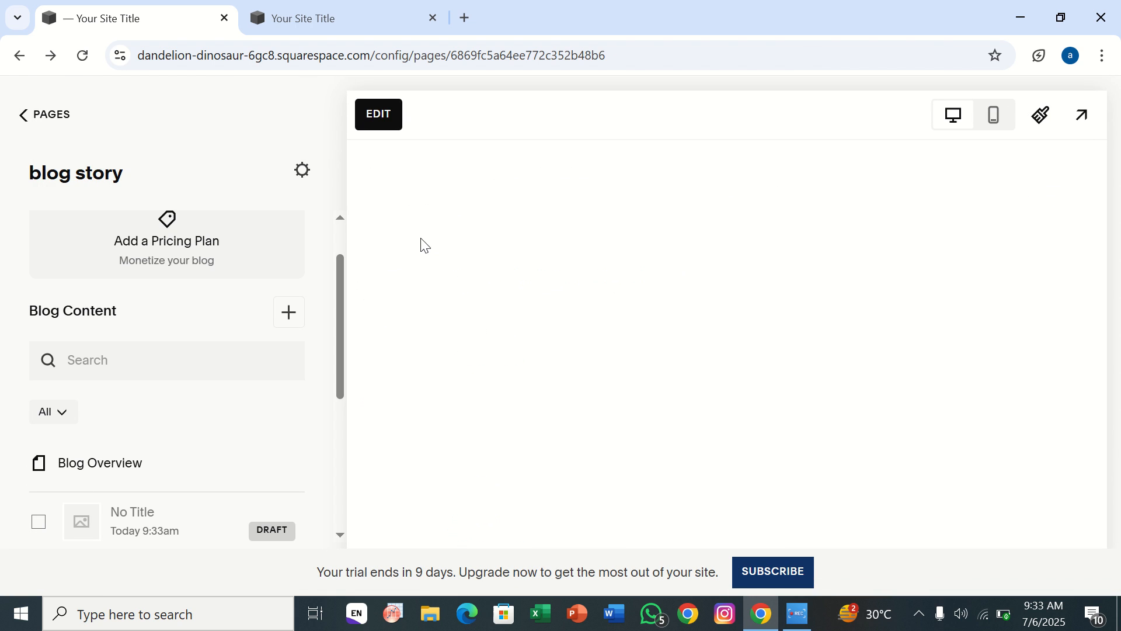
Show the Blog Overview, look through the blog story page's list of posts, and return to the list of pages.
scroll(112, 458, "down", 3)
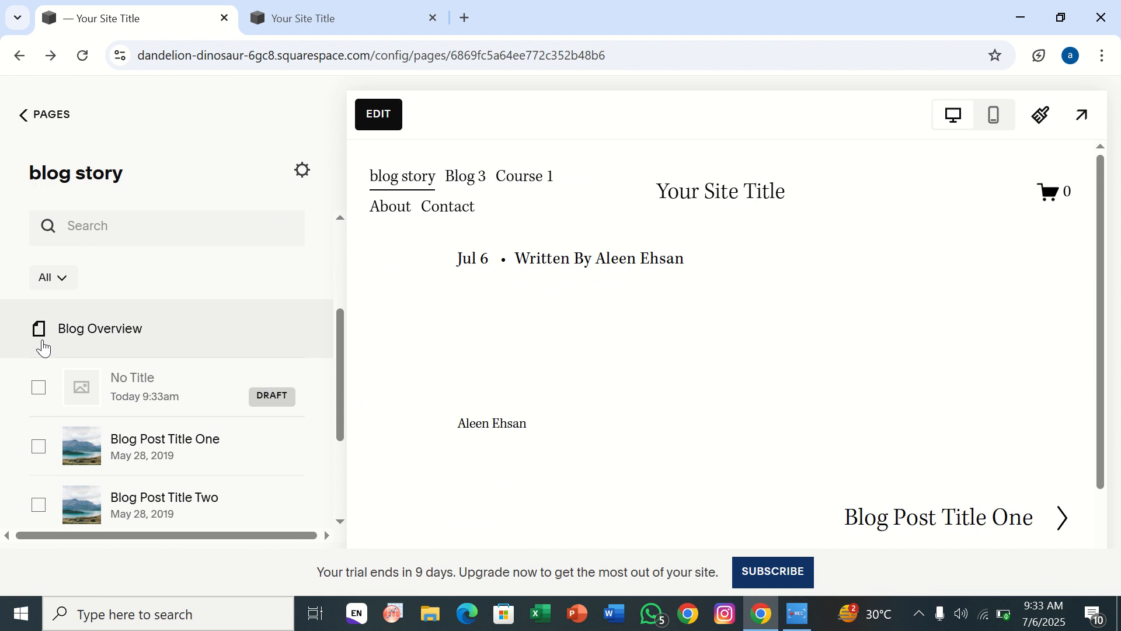
left_click(80, 337)
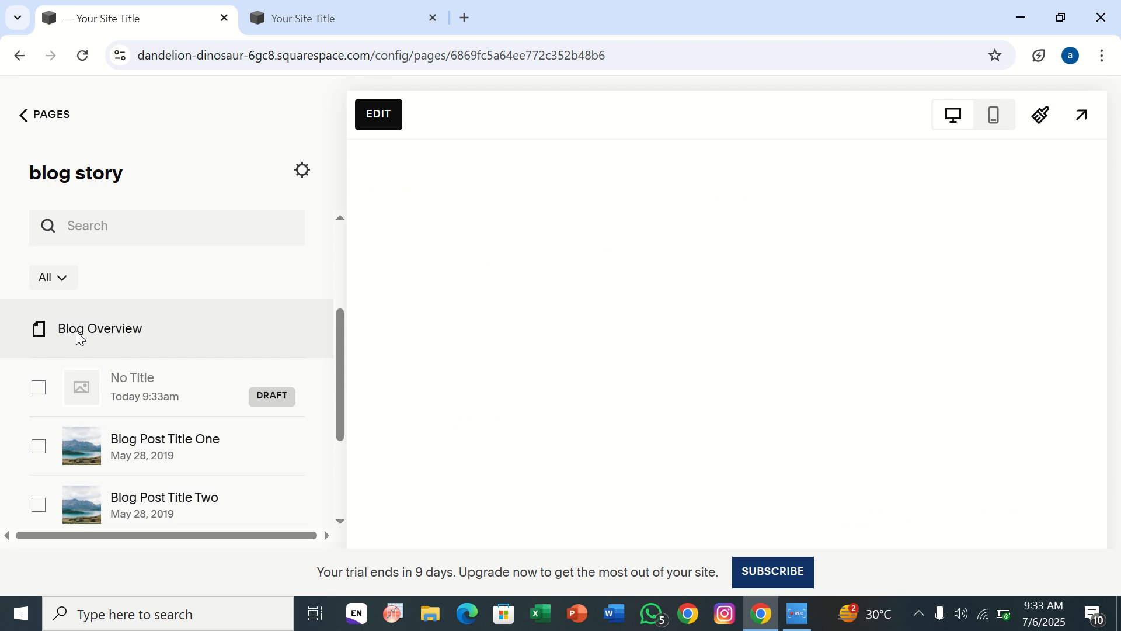
scroll(162, 462, "down", 2)
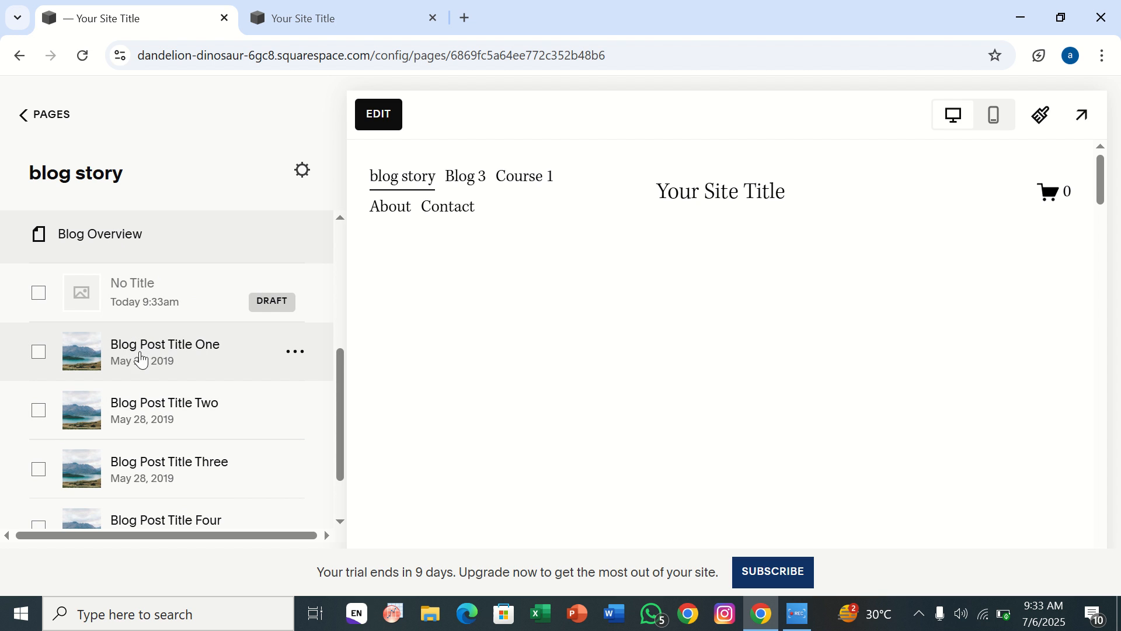
scroll(175, 401, "down", 2)
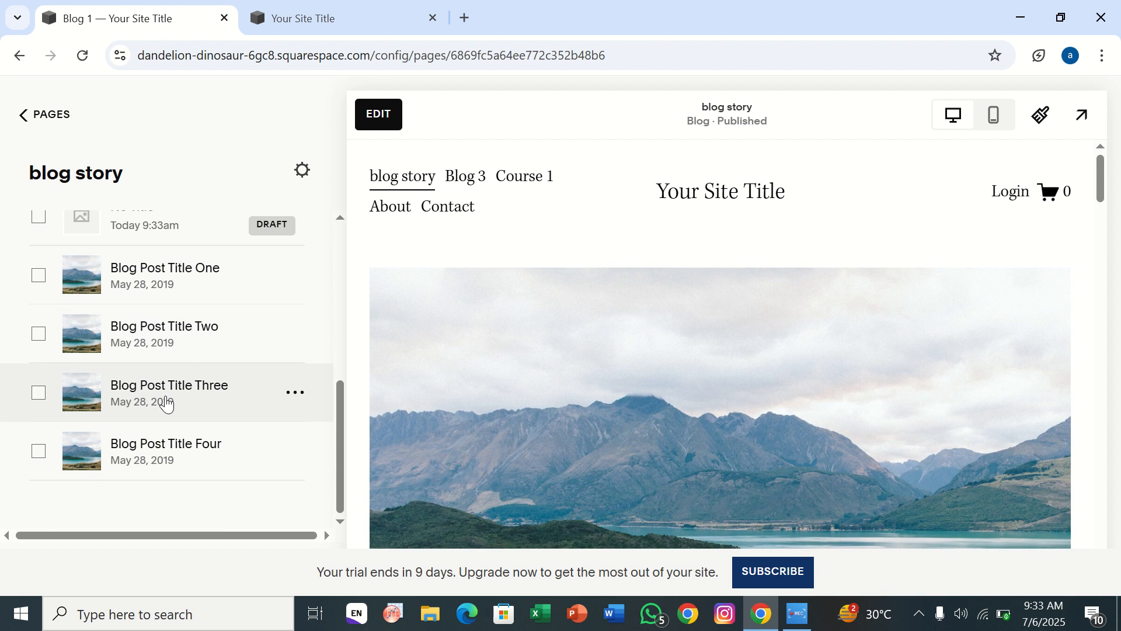
scroll(181, 271, "up", 5)
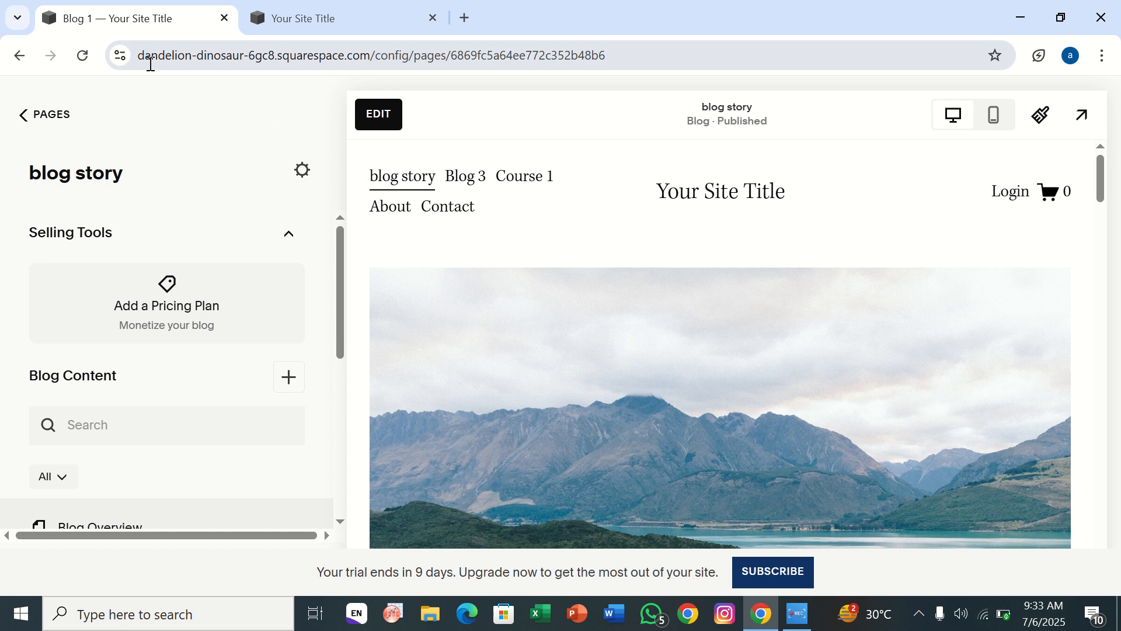
left_click(51, 116)
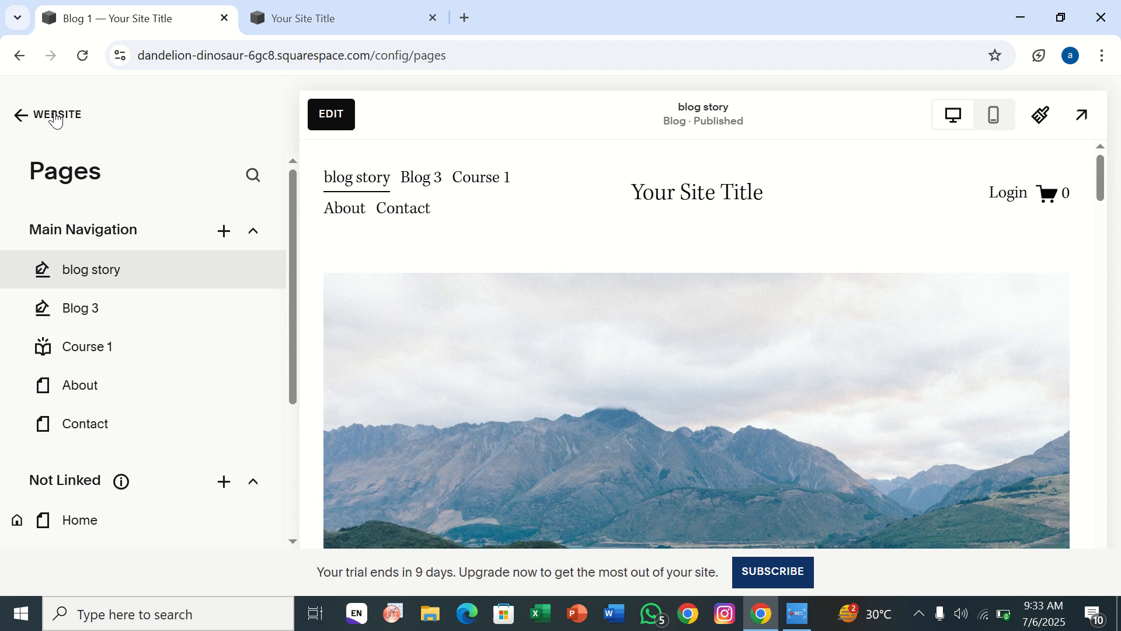